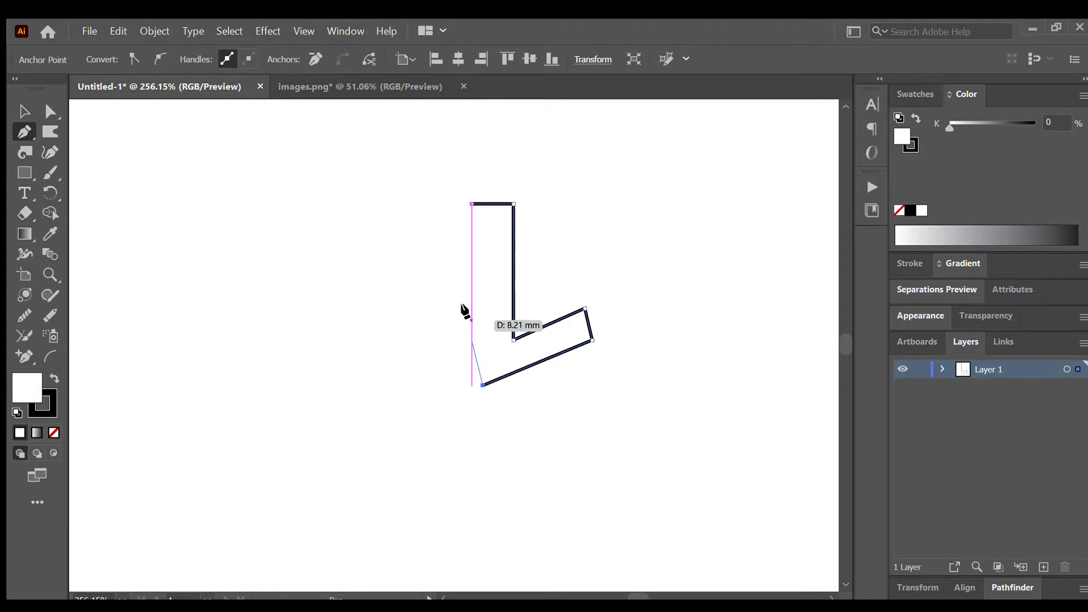
Close the L-shaped pen path, then rotate it so its long arm slopes up to the right and reposition it.
click(471, 204)
click(24, 111)
drag(595, 197, 600, 308)
drag(488, 282, 422, 269)
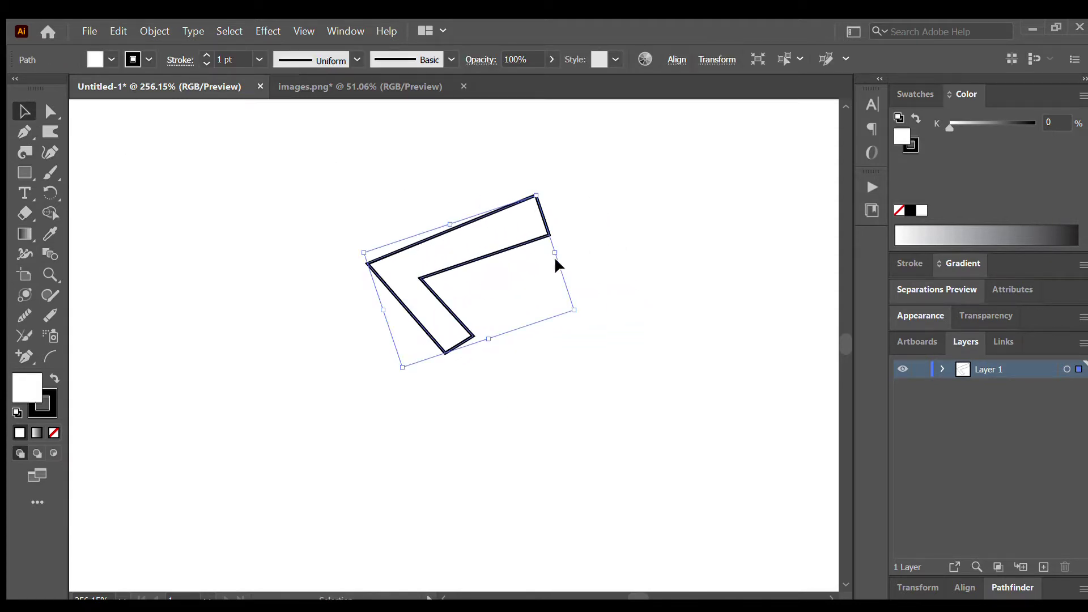
Reshape the path by extending the long arm's tip, rounding the inner and outer bends, and moving the short leg's end anchors.
key(a)
drag(536, 195, 619, 175)
drag(549, 234, 569, 214)
click(369, 264)
drag(376, 262, 397, 284)
drag(472, 336, 460, 371)
mouse_move(419, 278)
mouse_down()
mouse_move(406, 274)
mouse_move(428, 275)
mouse_move(399, 262)
mouse_move(428, 280)
mouse_up()
drag(619, 176, 673, 140)
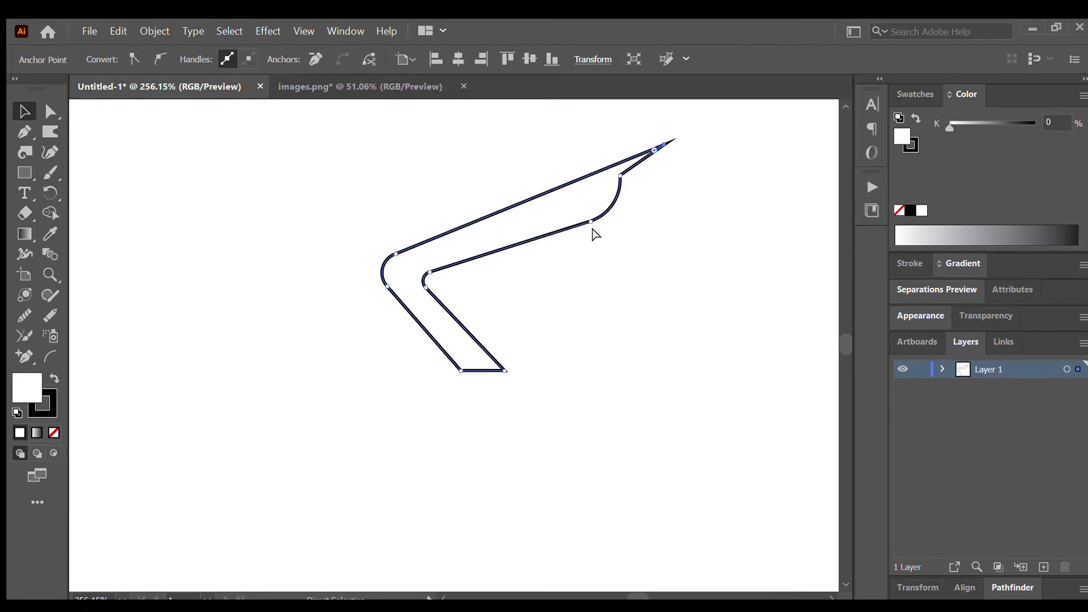
Extend both edges of the long arm's tip and delete the inner anchor to form a curved blade end.
drag(592, 232, 680, 187)
click(22, 128)
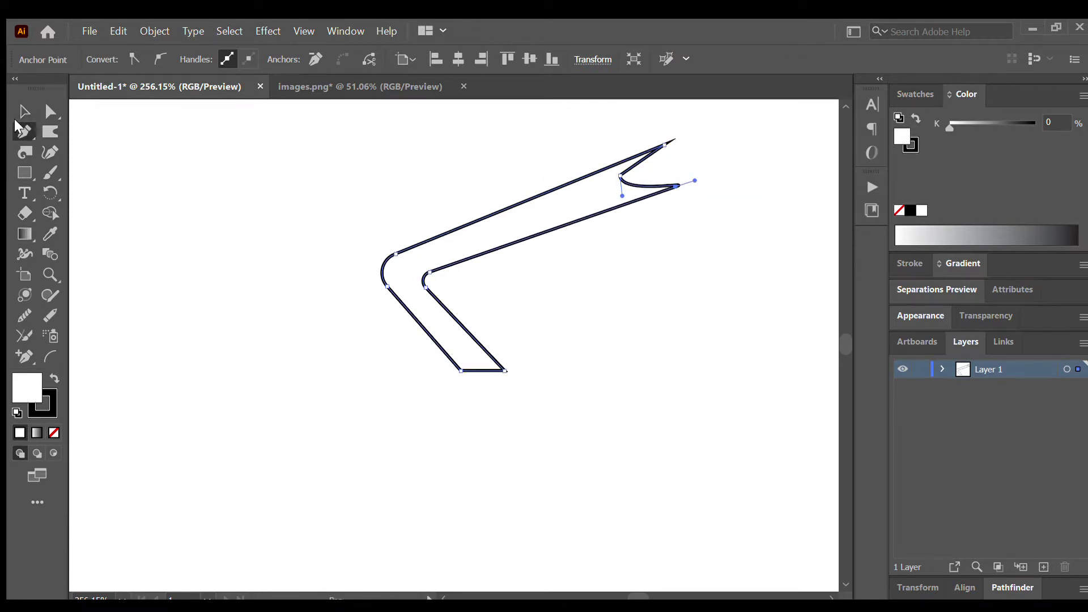
click(619, 177)
drag(660, 142, 700, 134)
drag(672, 188, 679, 178)
Duplicate the wing shape down to the right and delete an anchor at the copy's inner bend.
key(a)
drag(518, 238, 611, 271)
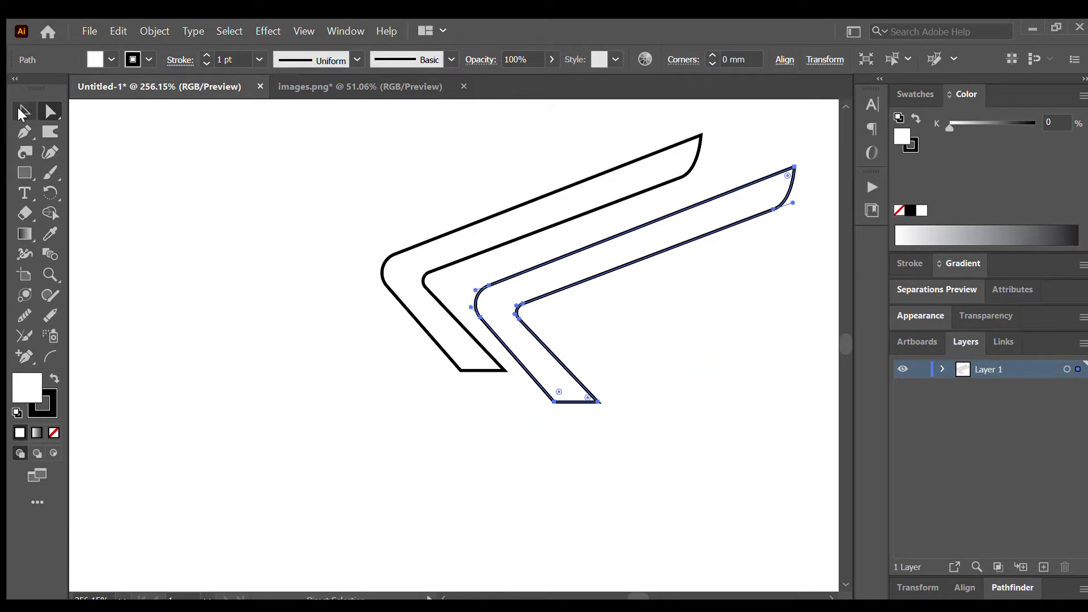
key(v)
click(516, 324)
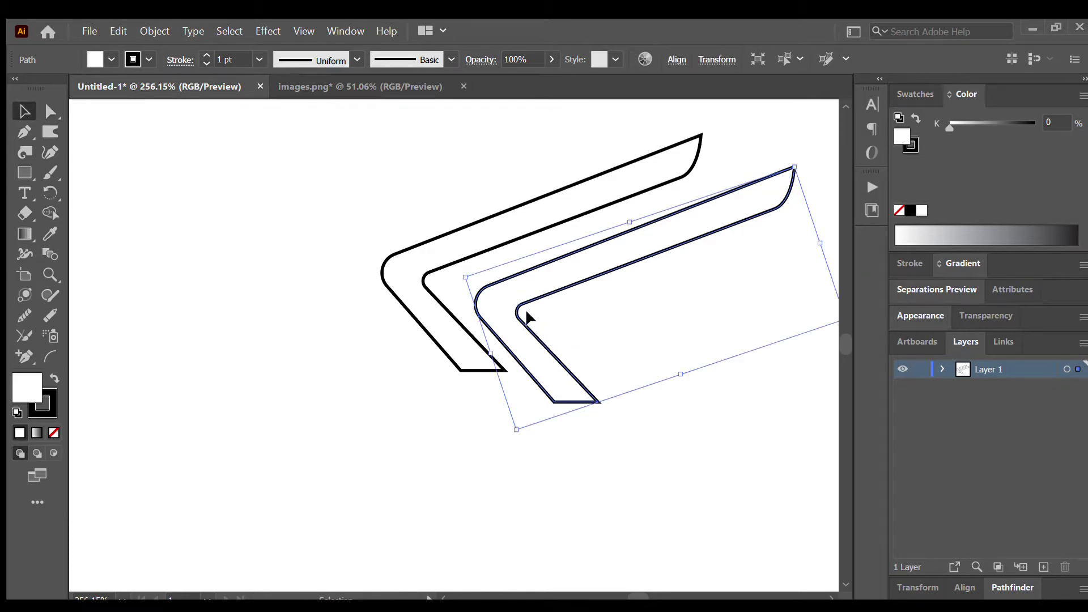
key(a)
click(518, 309)
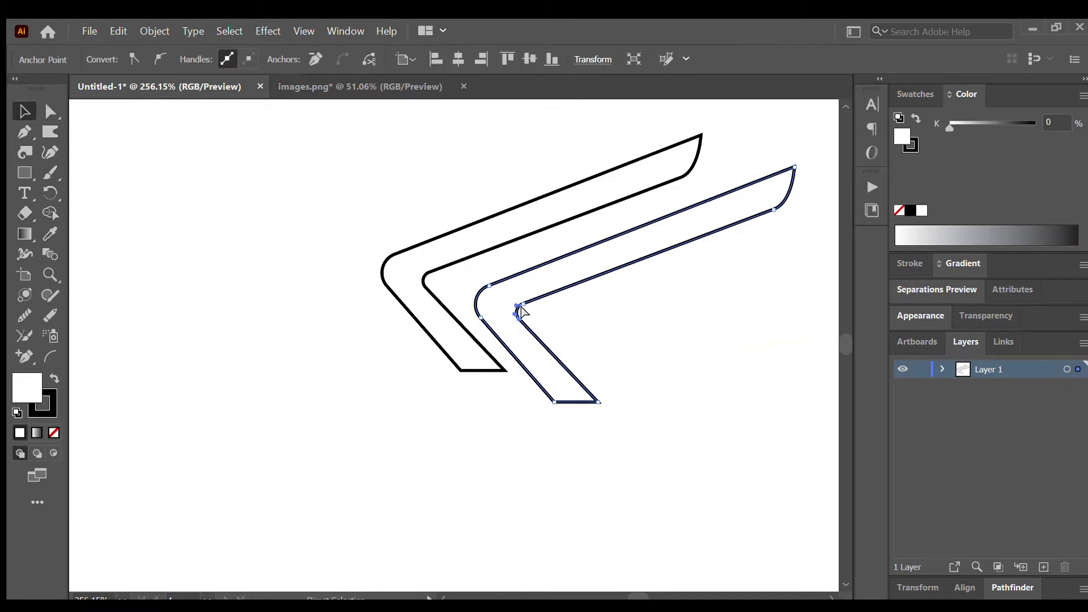
key(p)
click(519, 301)
key(v)
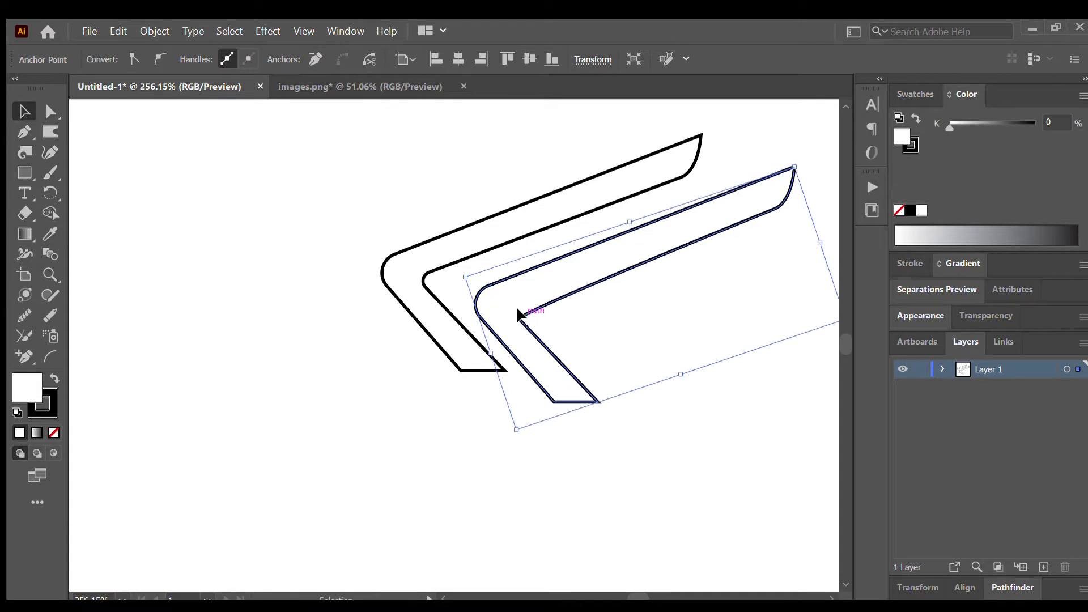
Pull the copy's inner bend and lower leg anchors inward to form a short feather with a stepped lower edge.
drag(516, 312, 586, 274)
drag(598, 402, 593, 298)
drag(554, 401, 485, 315)
key(p)
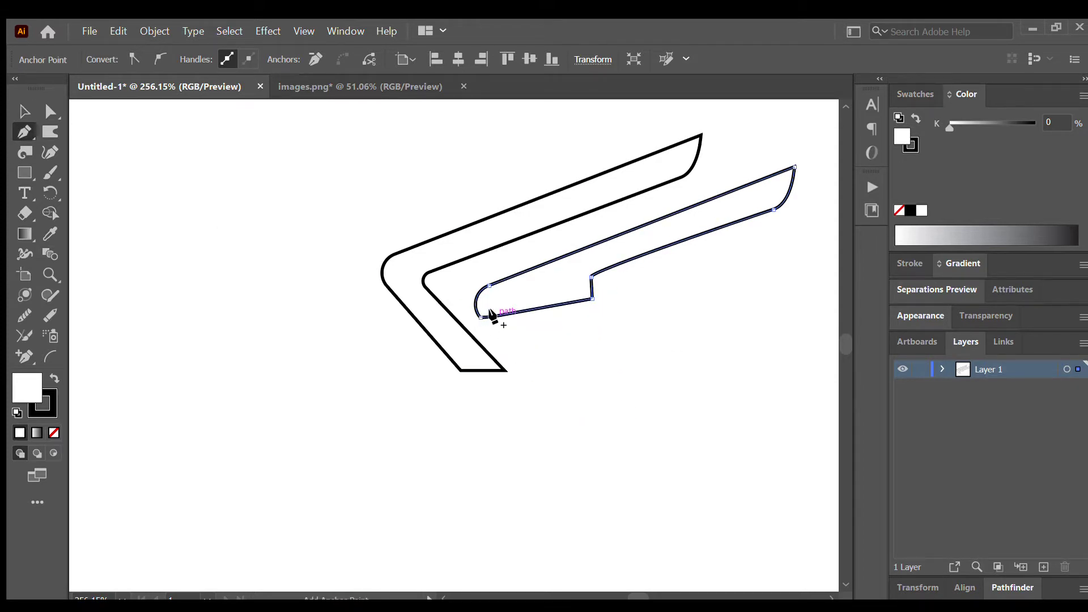
Shrink the stepped feather and place it beneath the large wing shape.
click(23, 112)
drag(803, 195, 748, 210)
mouse_move(603, 271)
mouse_down()
mouse_move(581, 253)
mouse_move(597, 279)
mouse_up()
Lengthen and slightly rotate the large wing shape, shift it left, and move its lower leg's end anchors left.
click(540, 232)
drag(729, 218, 767, 202)
drag(801, 272, 804, 279)
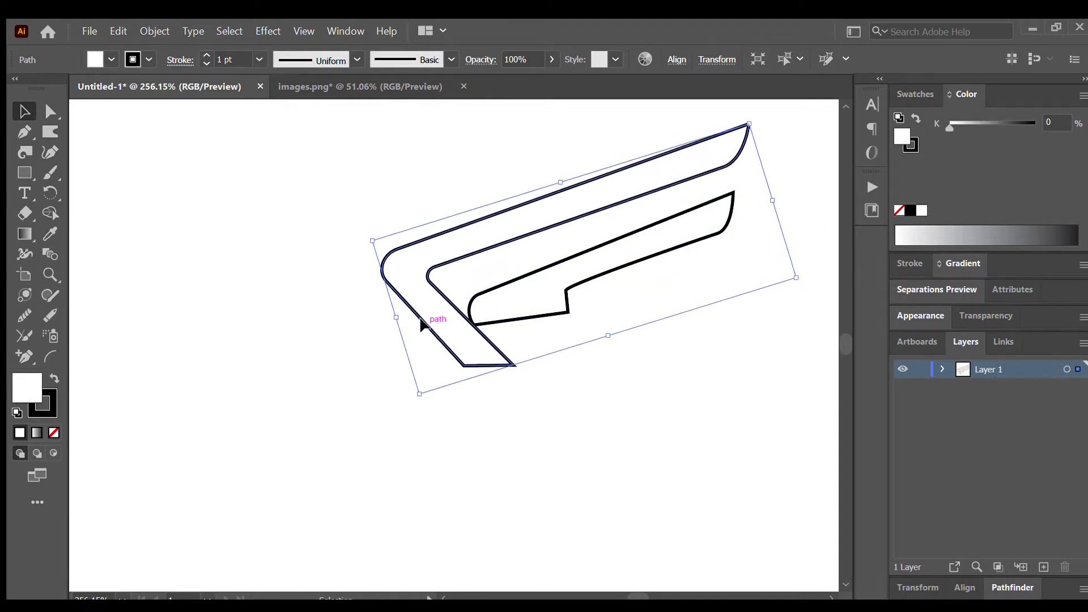
drag(420, 318, 395, 318)
mouse_move(434, 360)
mouse_down()
mouse_move(469, 364)
mouse_move(412, 363)
mouse_move(424, 363)
mouse_up()
drag(486, 361, 431, 377)
Move the stepped feather up inside the large wing's bend and rotate it to run parallel with the wing's edge.
click(522, 316)
drag(616, 265, 584, 242)
drag(726, 231, 729, 236)
drag(648, 219, 644, 216)
drag(722, 229, 725, 234)
Adjust the feather's left-end and notch anchors so it has an angled rounded end and a small vertical step.
key(a)
click(434, 293)
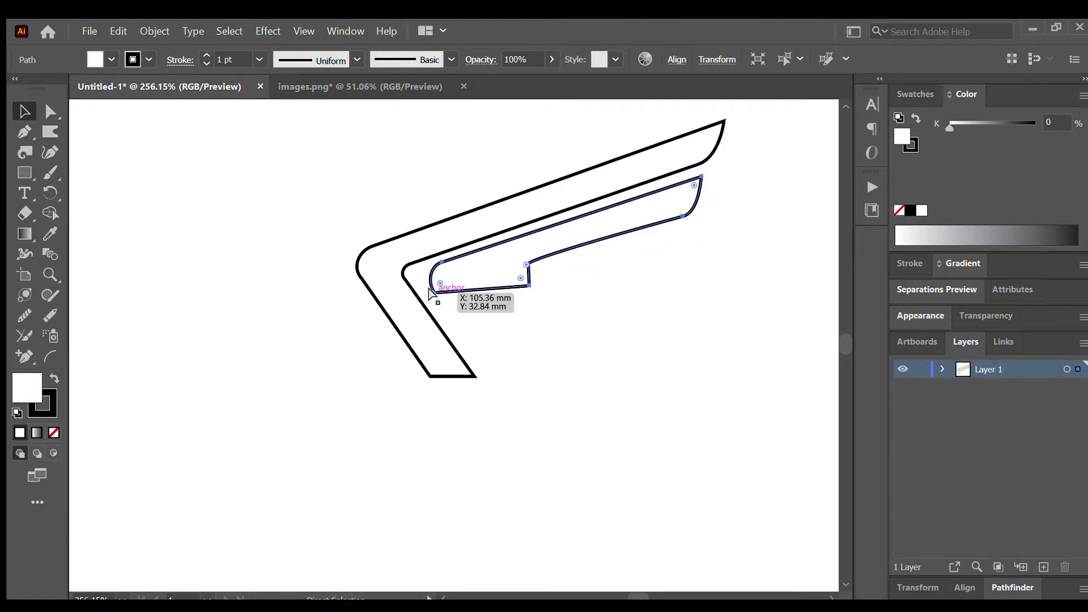
drag(529, 285, 531, 273)
click(431, 294)
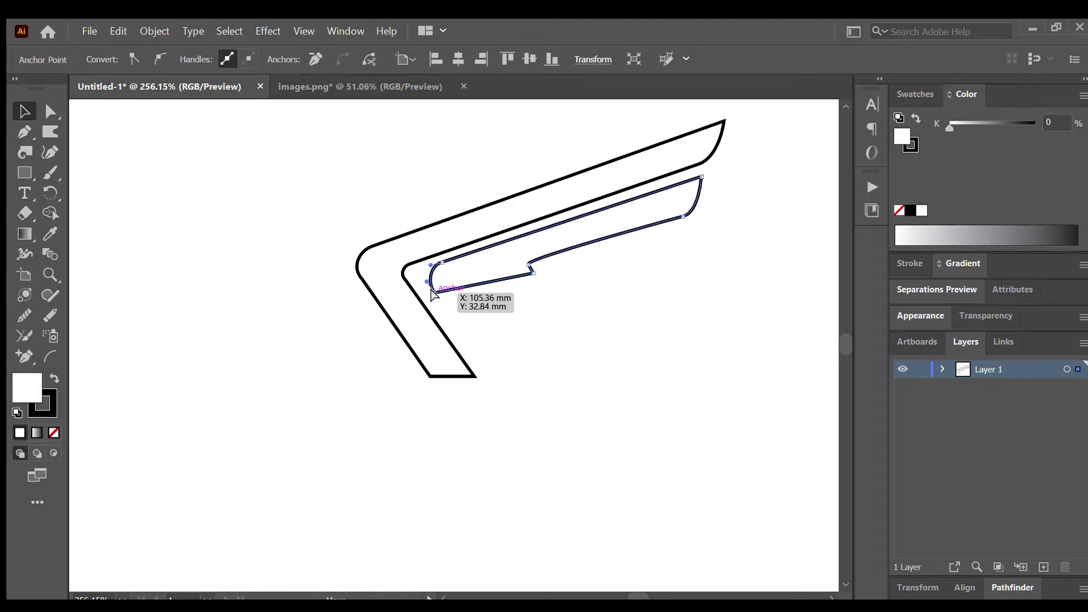
mouse_move(432, 293)
mouse_down()
mouse_move(444, 296)
mouse_move(447, 281)
mouse_move(445, 295)
mouse_move(431, 273)
mouse_up()
click(442, 263)
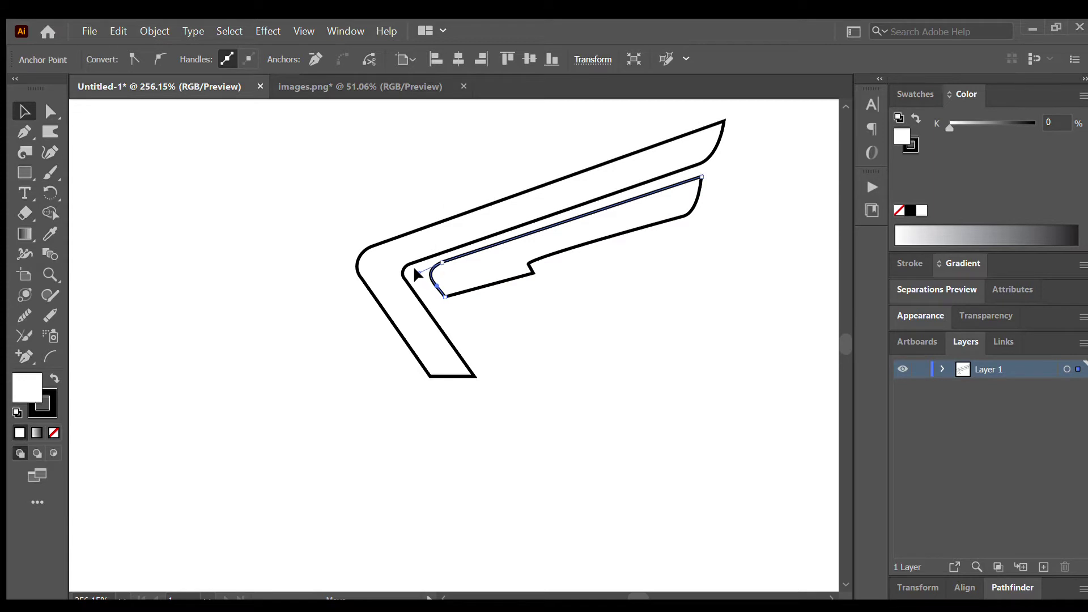
click(442, 295)
drag(417, 274, 441, 295)
drag(529, 269, 574, 260)
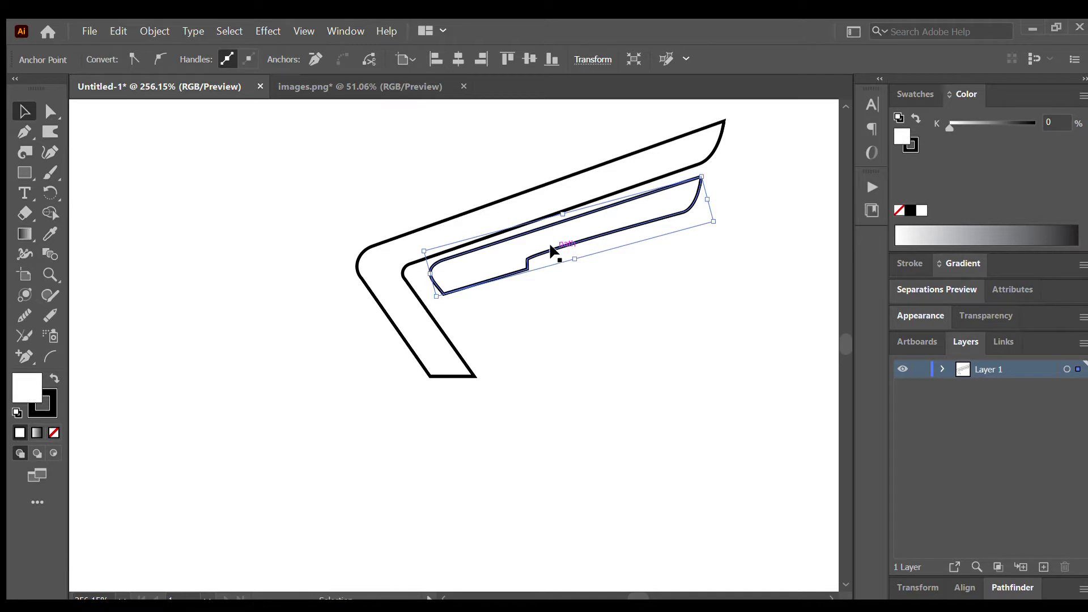
Nudge the feather closer to the wing's bend and duplicate it just below.
drag(548, 251, 540, 251)
drag(696, 203, 687, 244)
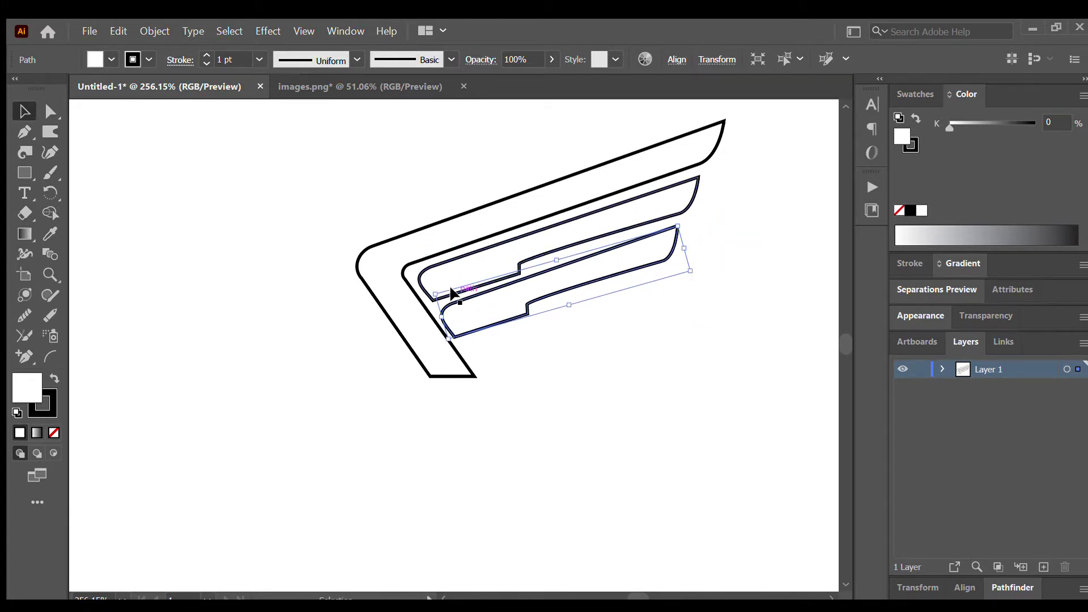
Remove the rounded anchor at the lowest feather's left end and form a sharp corner with a straight slanted edge.
drag(452, 309, 754, 288)
key(v)
key(z)
click(24, 111)
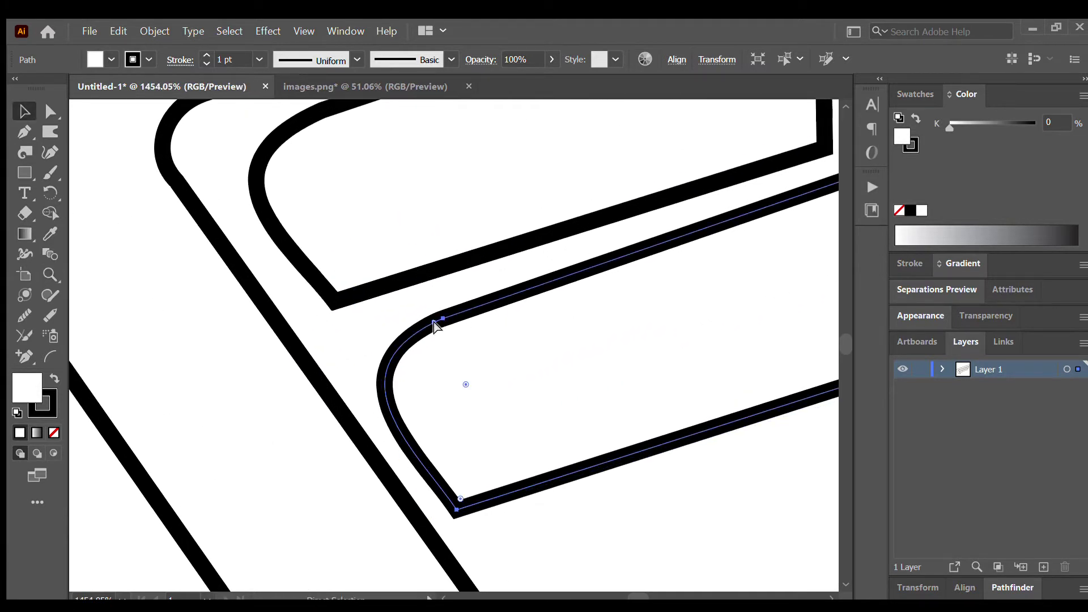
ctrl+click(438, 323)
click(19, 130)
click(442, 319)
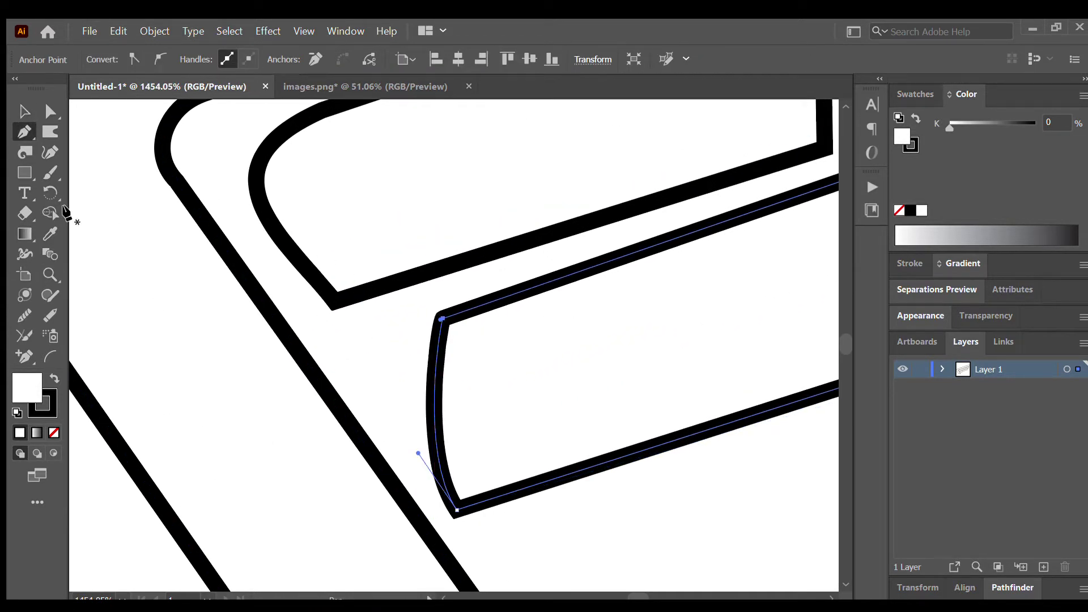
click(25, 111)
drag(440, 321, 342, 322)
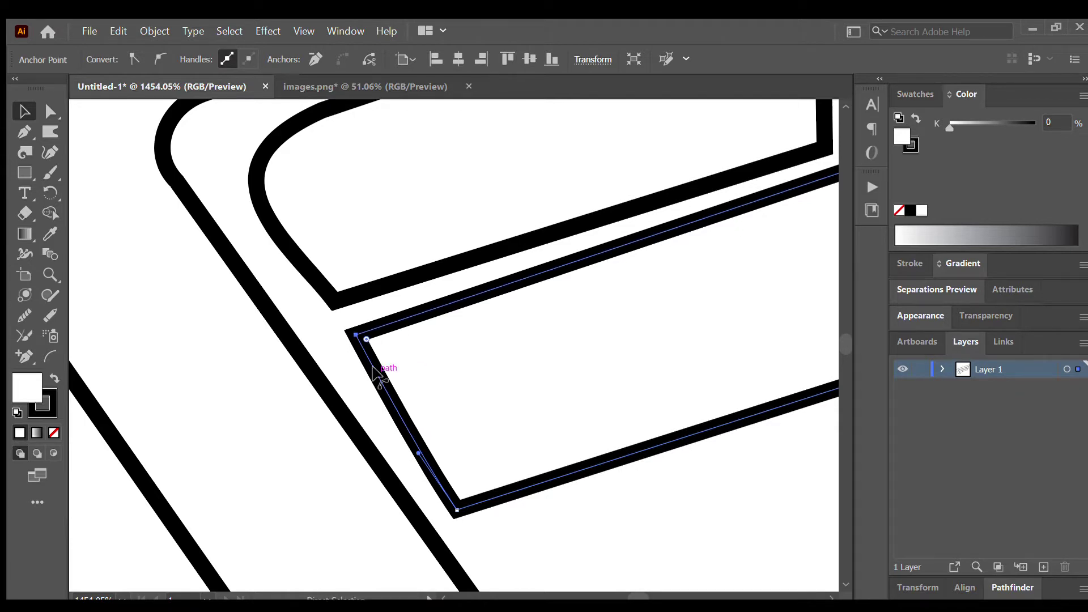
drag(419, 452, 456, 510)
Narrow the lowest feather by raising its lower left corner, shift its notch toward the tip, and rotate the feather slightly.
key(z)
drag(717, 392, 589, 388)
drag(678, 398, 246, 464)
drag(697, 455, 413, 442)
key(v)
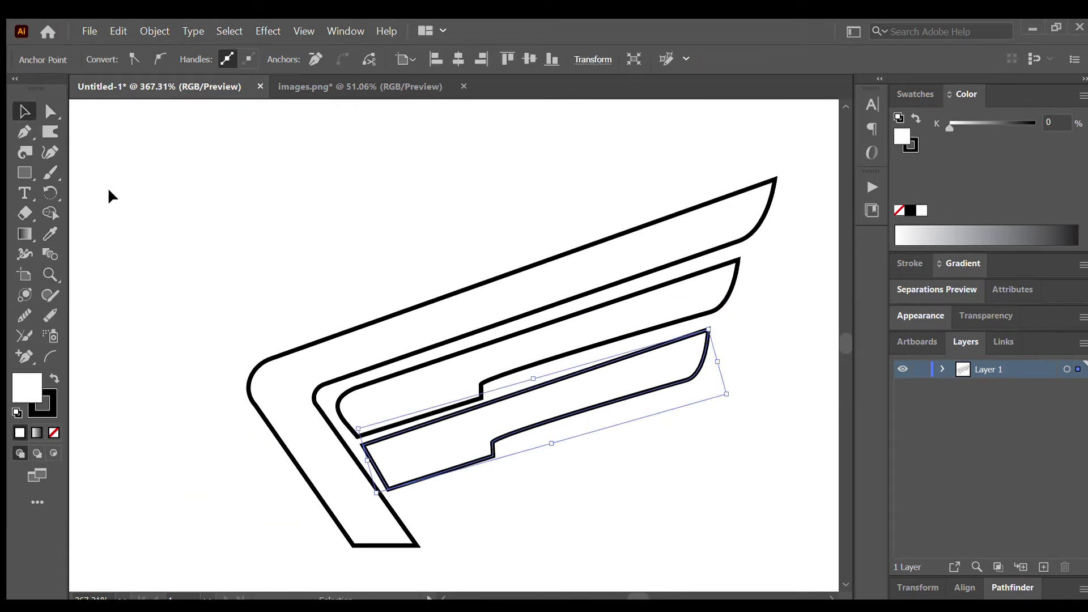
click(542, 443)
drag(388, 488, 380, 469)
drag(492, 442, 528, 436)
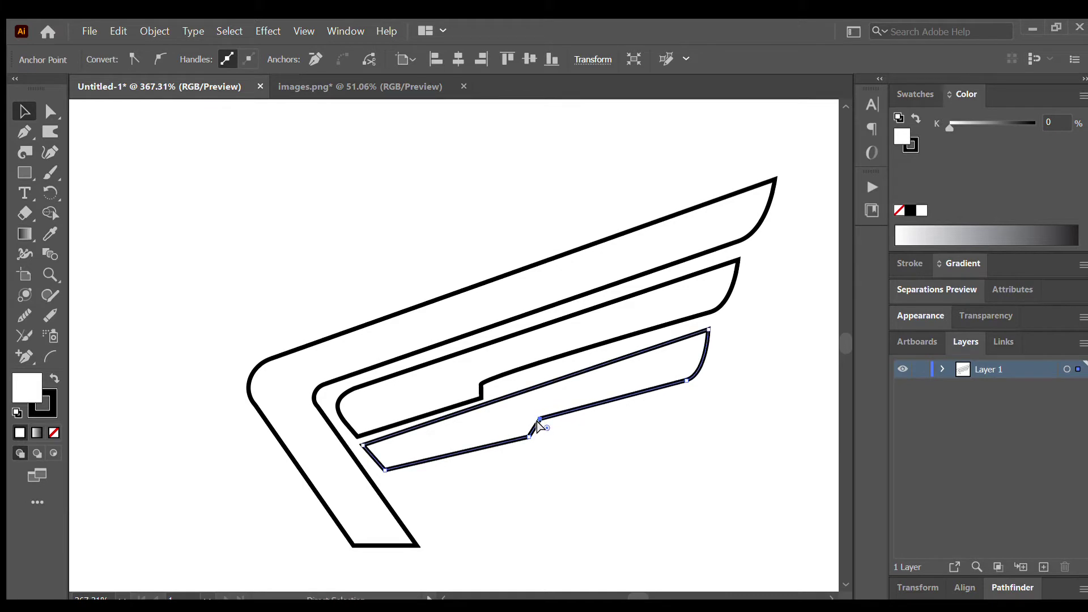
mouse_move(539, 430)
mouse_down()
mouse_move(553, 440)
mouse_move(538, 425)
mouse_up()
drag(380, 470, 387, 478)
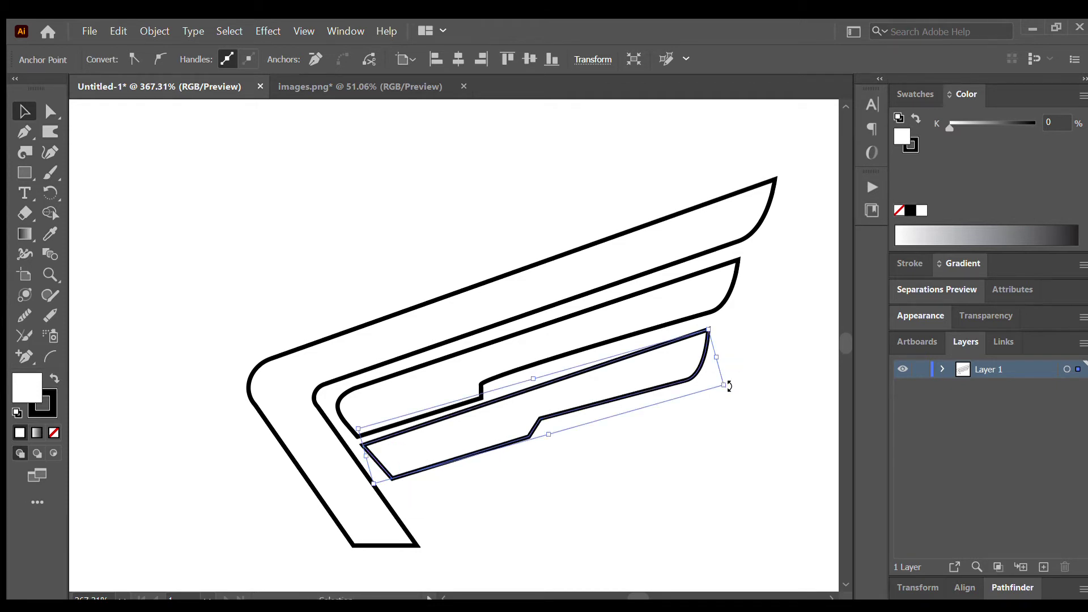
drag(729, 385, 730, 388)
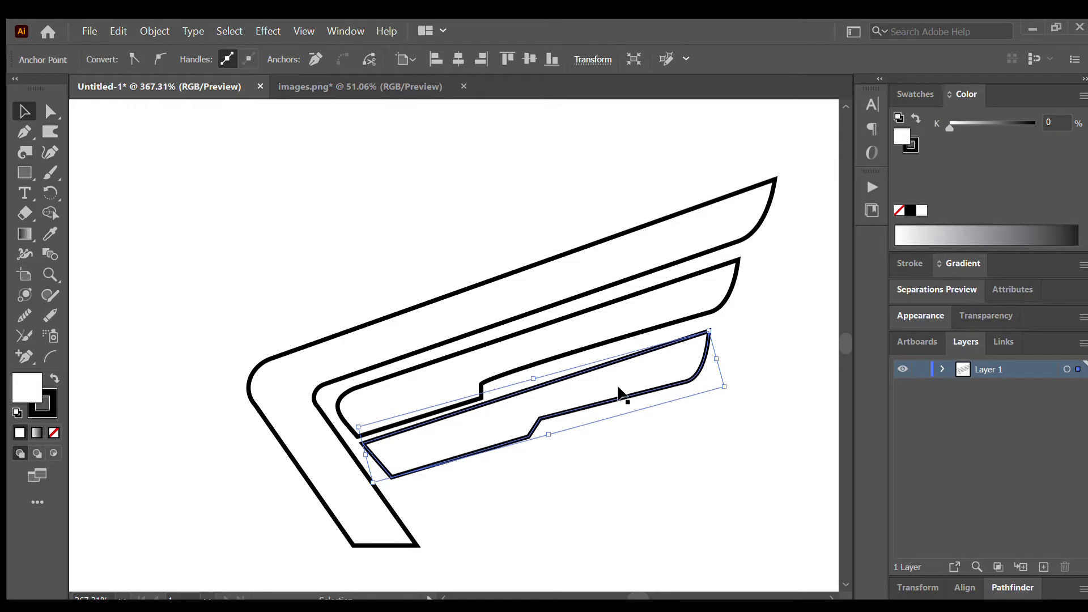
Round the upper corner of the lowest feather's notch and lower the bottom corner anchors to deepen the step.
key(a)
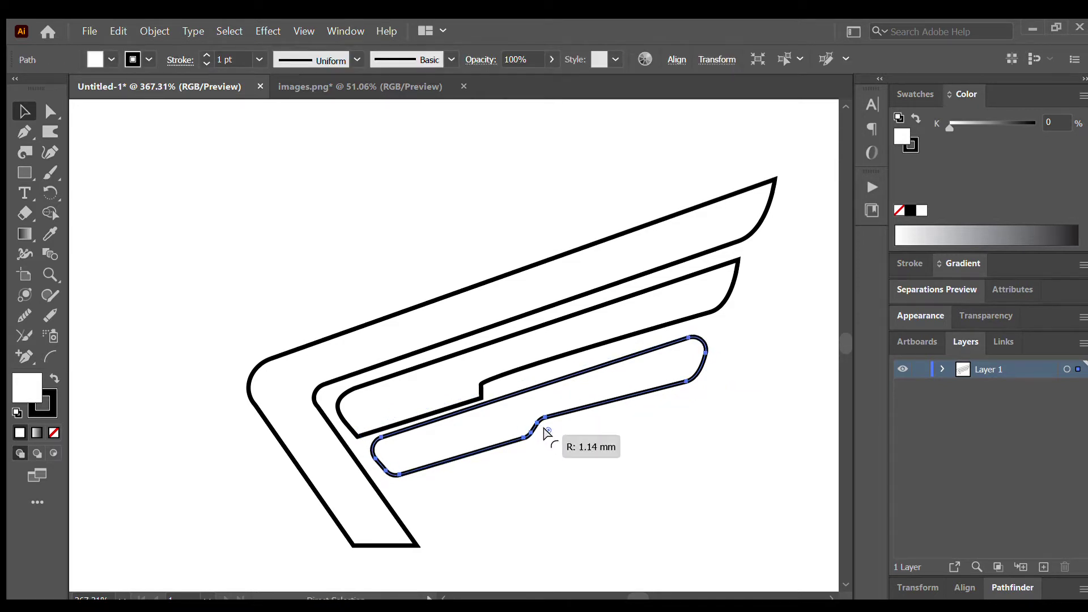
drag(535, 414, 535, 440)
drag(392, 478, 393, 483)
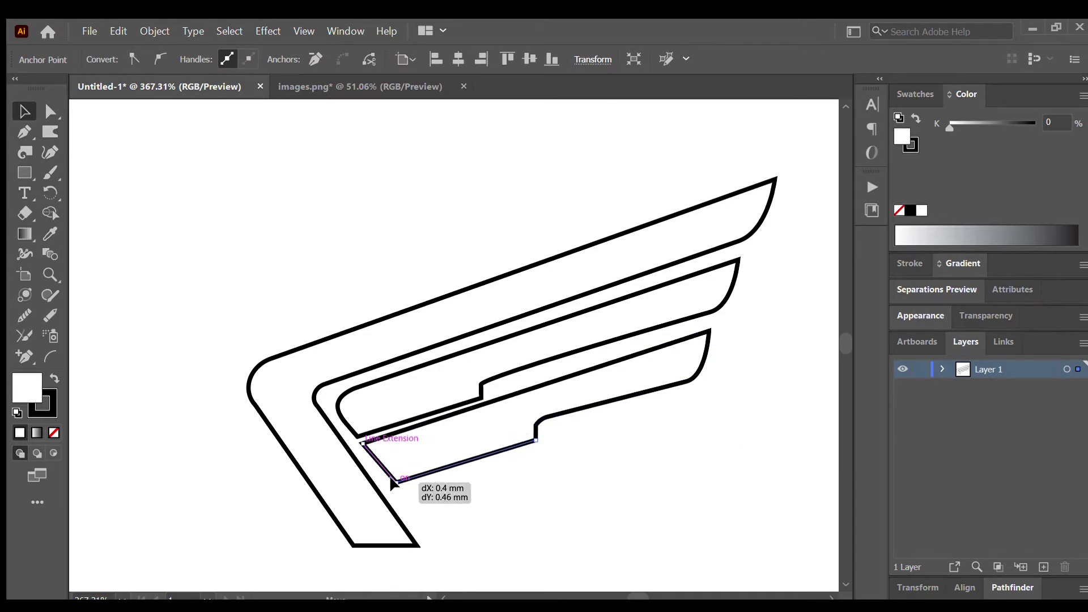
drag(391, 478, 392, 478)
click(535, 424)
drag(542, 429, 549, 441)
key(v)
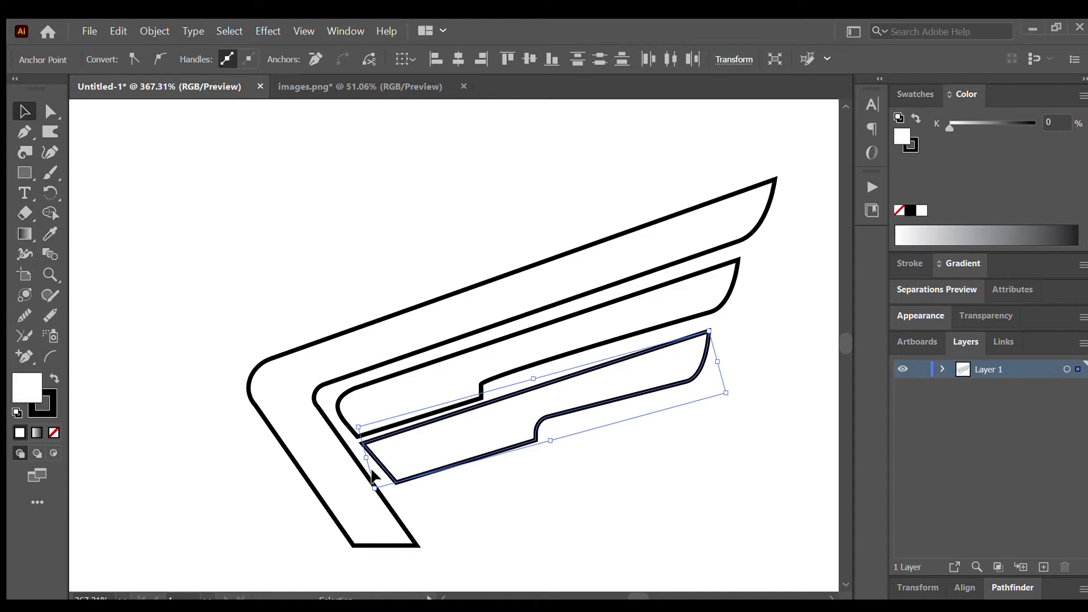
Round the upper corner of the middle feather's notch.
click(481, 382)
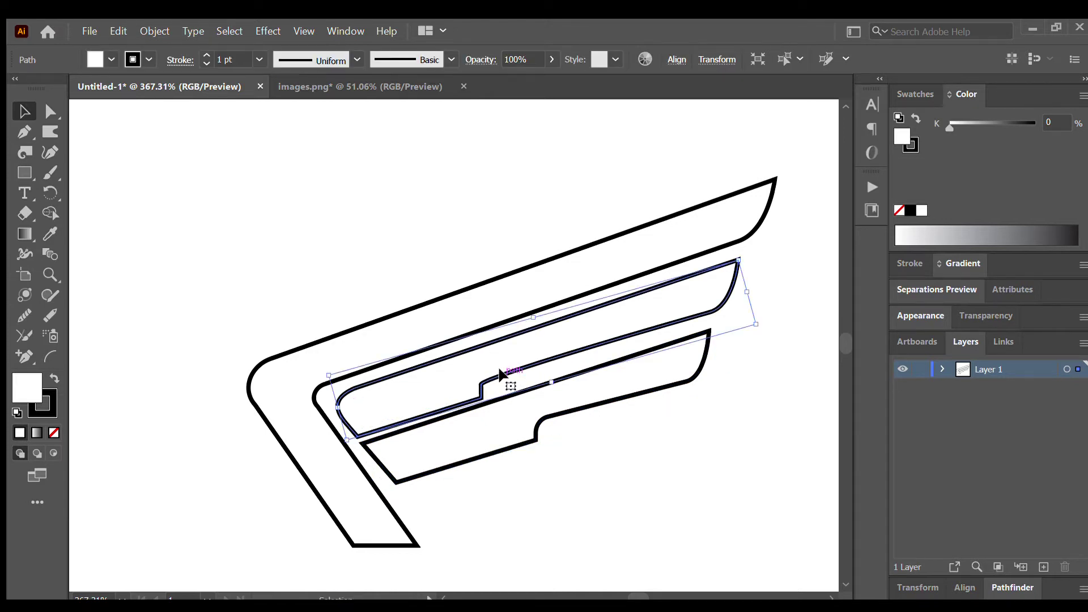
key(ctrl+space)
ctrl+click(493, 373)
drag(469, 406, 553, 385)
click(25, 112)
key(ctrl+shift+a)
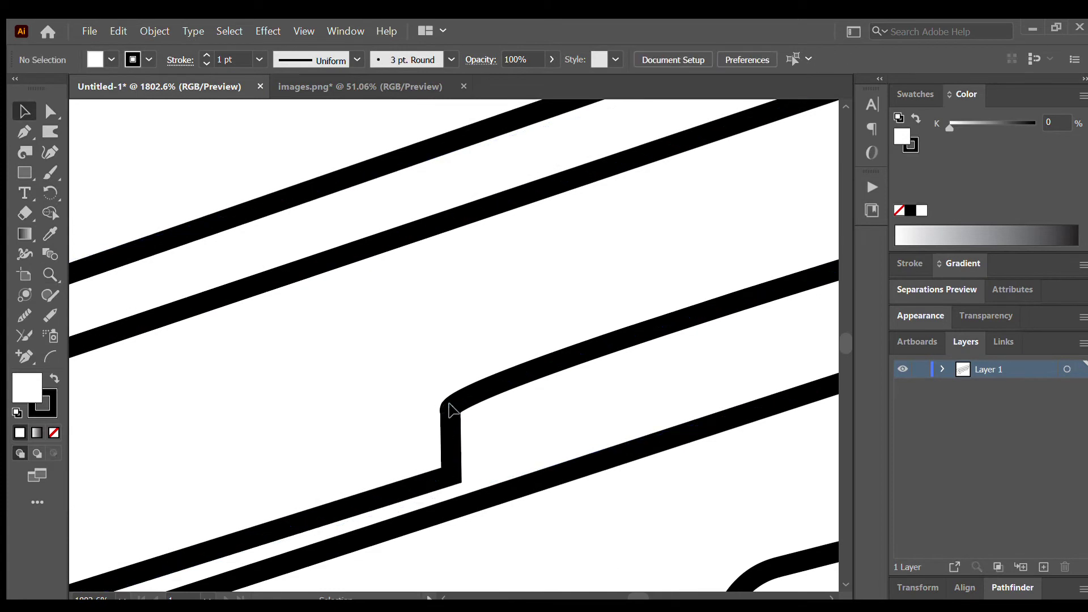
click(342, 283)
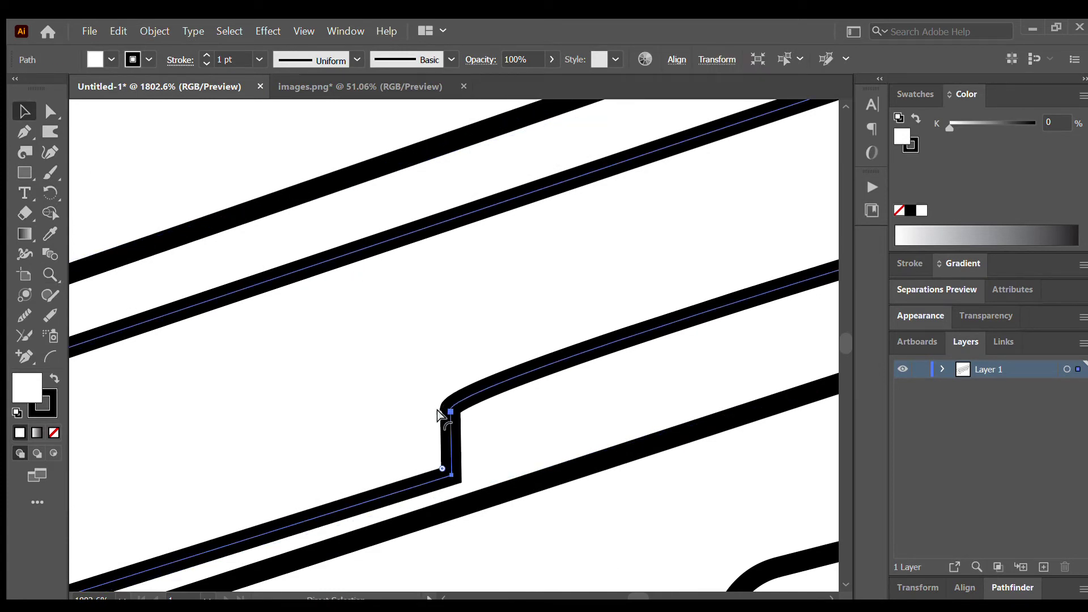
drag(436, 410, 513, 437)
Move the lowest feather's bottom left corner up and to the left to narrow that end.
key(z)
drag(592, 381, 334, 351)
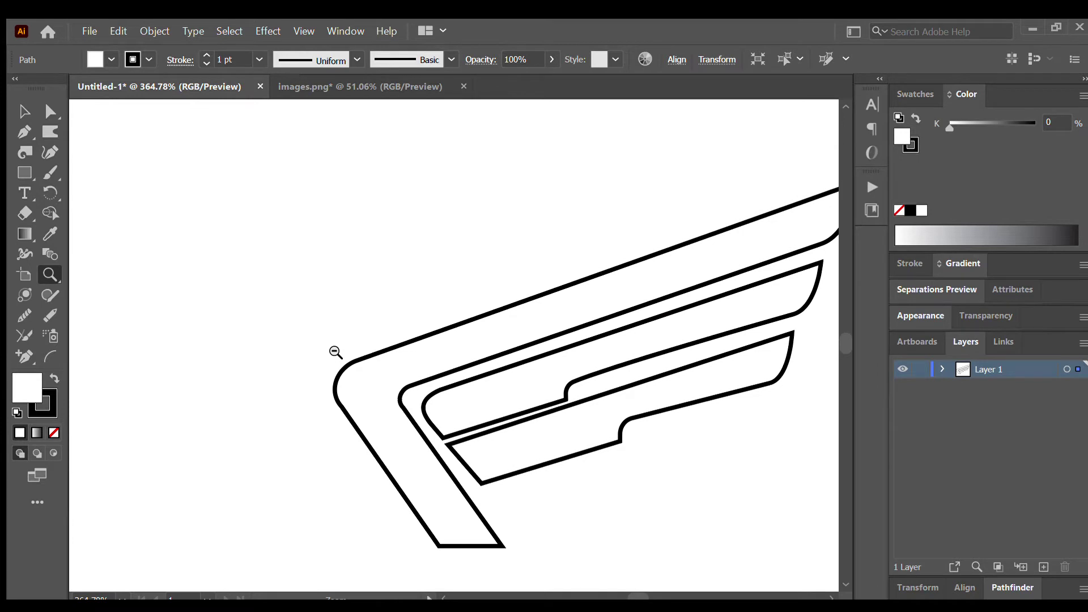
key(v)
mouse_move(482, 484)
mouse_down()
mouse_move(445, 468)
mouse_move(467, 470)
mouse_up()
key(z)
drag(626, 442, 796, 405)
key(v)
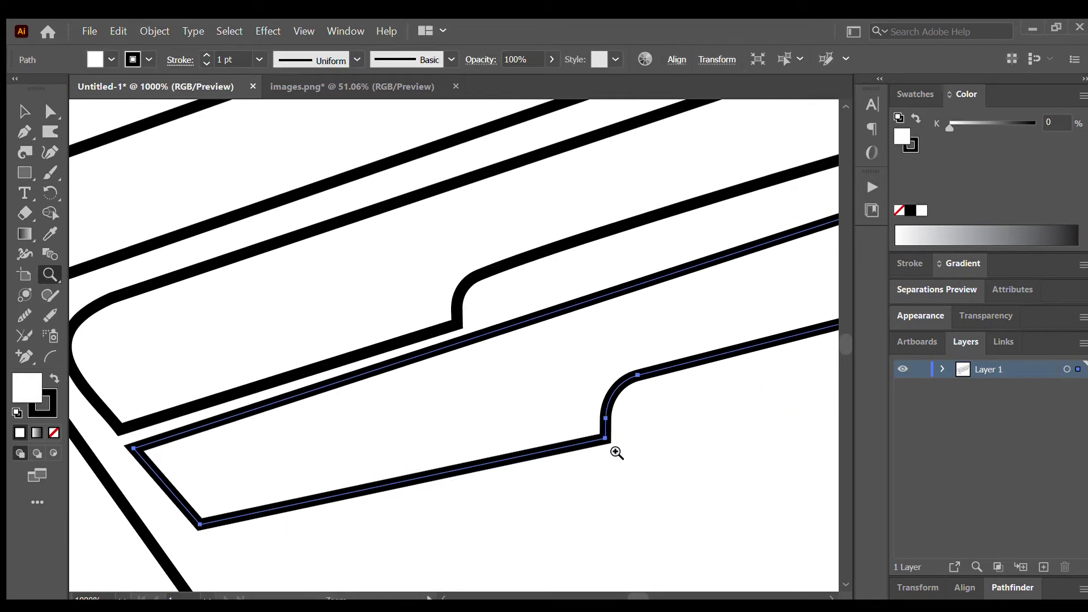
Raise the lowest feather's notch corner, delete the extra anchor on its curve, and move the upper curve anchor inward.
key(ctrl+shift+a)
drag(604, 439, 589, 388)
key(p)
click(595, 390)
click(17, 113)
drag(638, 375, 604, 366)
click(16, 136)
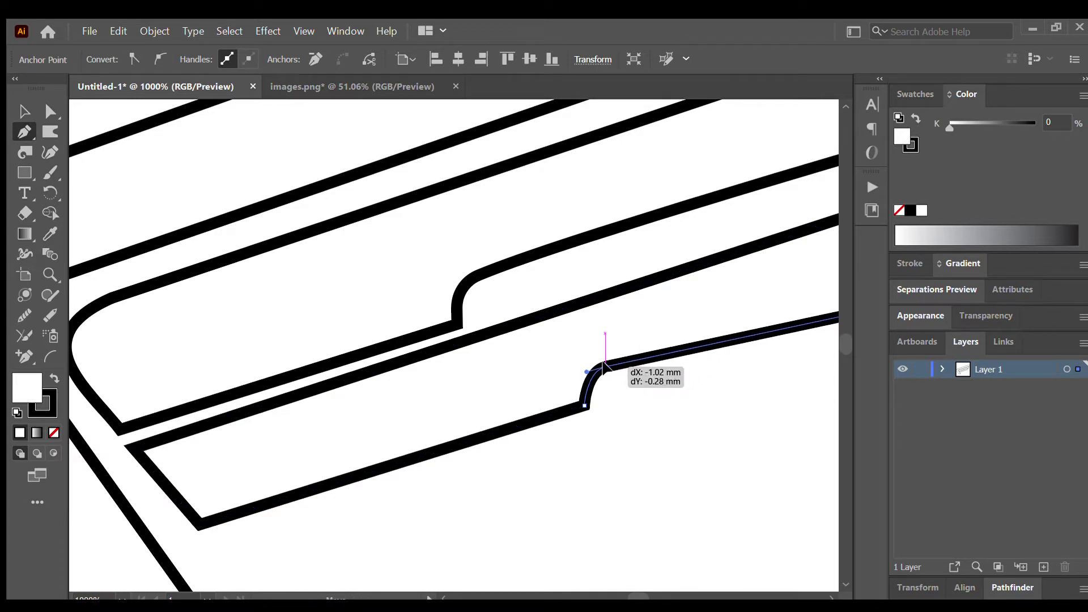
Reshape the lowest feather's notch into a smooth inward curve by moving its corner and extending the upper anchor's handle.
key(ctrl+space)
drag(689, 442, 663, 372)
click(24, 111)
click(660, 328)
click(650, 332)
mouse_move(622, 381)
mouse_down()
mouse_move(614, 373)
mouse_move(634, 386)
mouse_up()
click(662, 329)
drag(632, 334, 605, 345)
Delete the extra anchor in the middle feather's notch and extend the upper anchor's handle to form a matching curve.
click(442, 245)
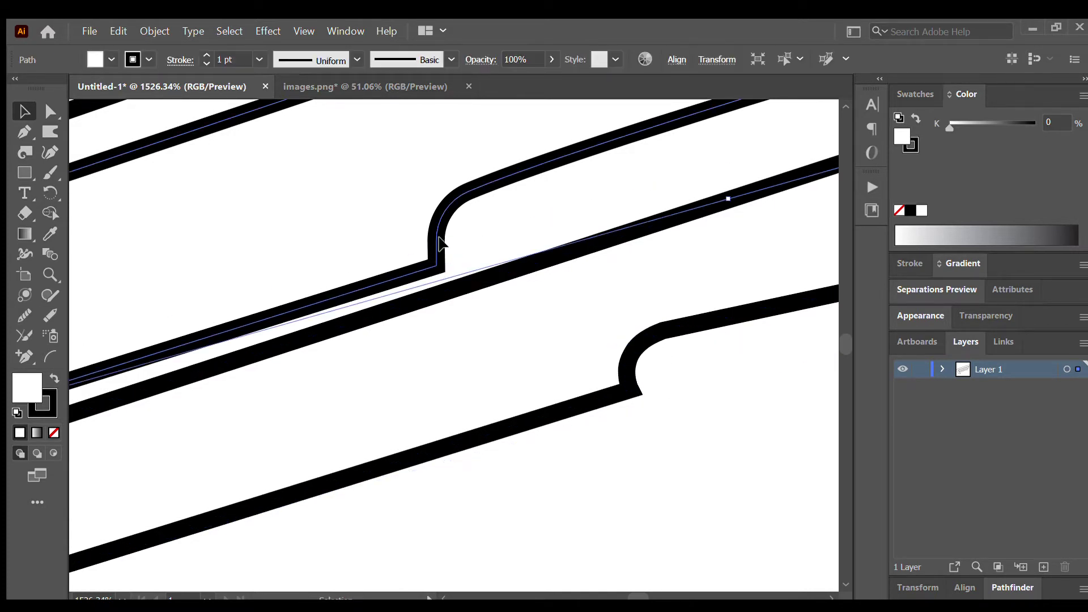
drag(446, 198, 420, 219)
click(431, 214)
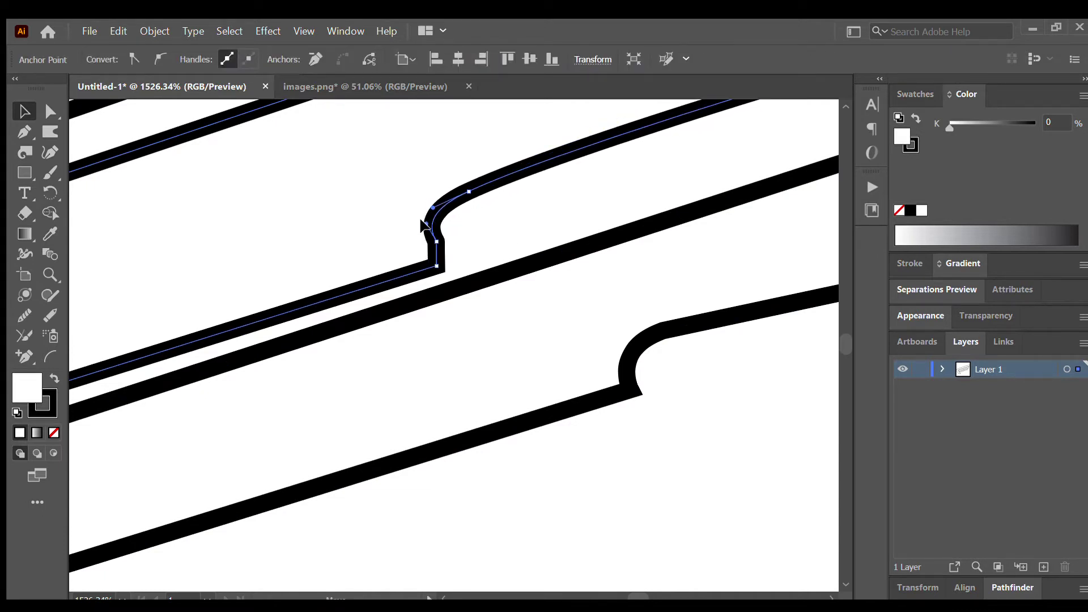
key(p)
click(435, 241)
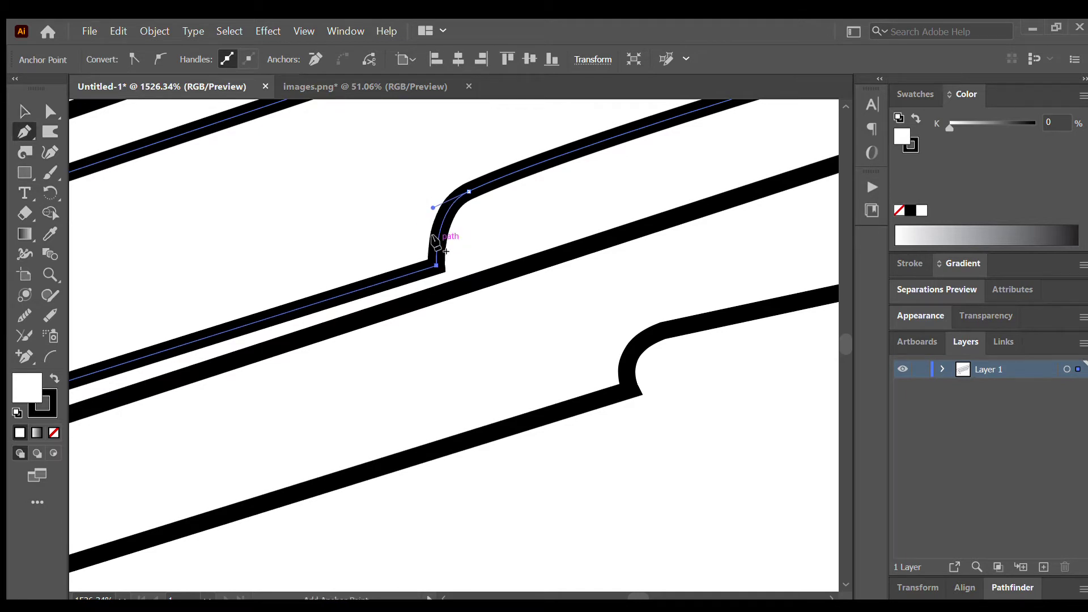
key(v)
drag(432, 207, 393, 214)
Lengthen the curve handle of the lowest feather's notch to deepen its inward curve.
click(651, 334)
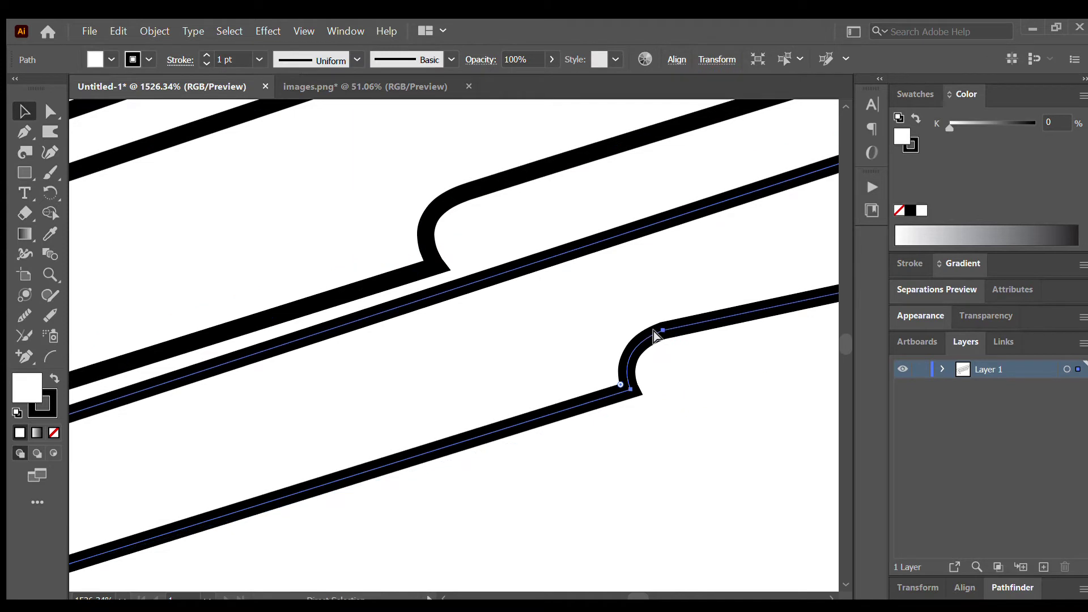
drag(609, 348, 590, 341)
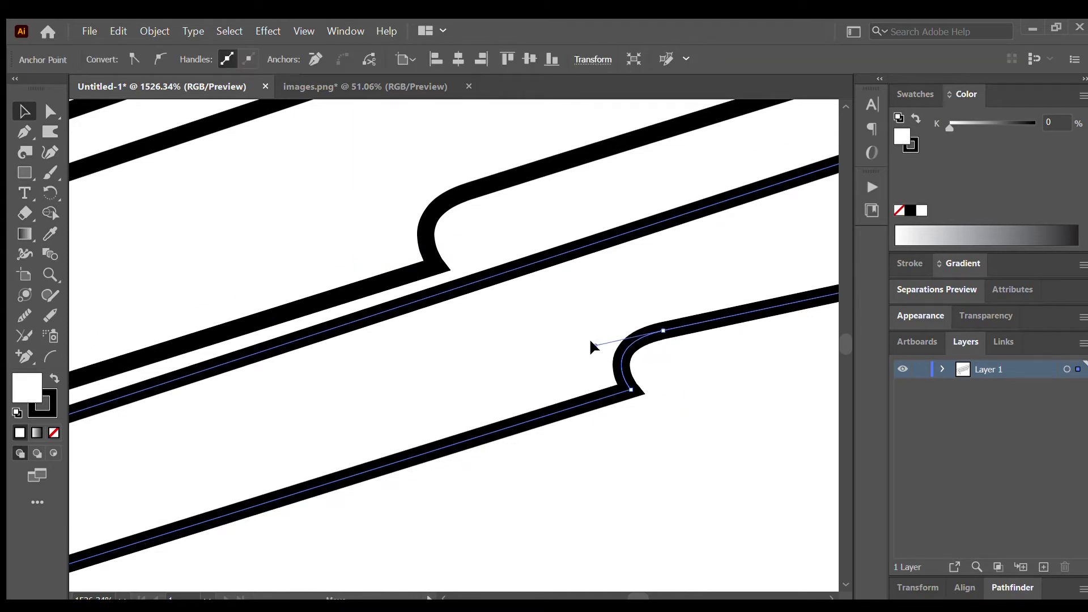
Duplicate the lowest feather and place the copy just below it to form a fourth piece.
key(z)
drag(701, 396, 491, 393)
key(space)
drag(793, 436, 530, 461)
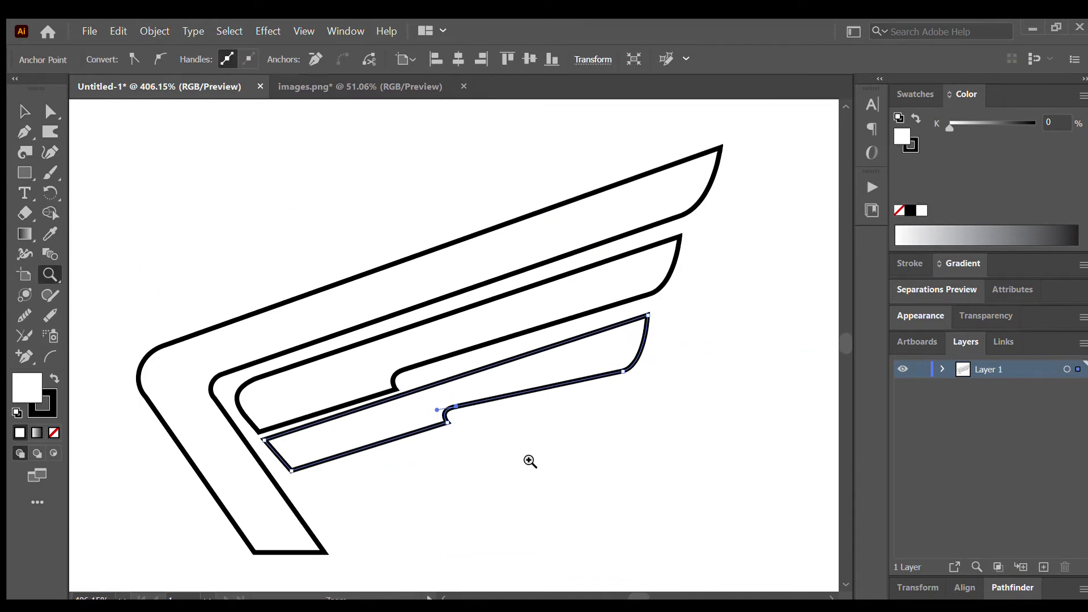
key(a)
drag(497, 399, 521, 450)
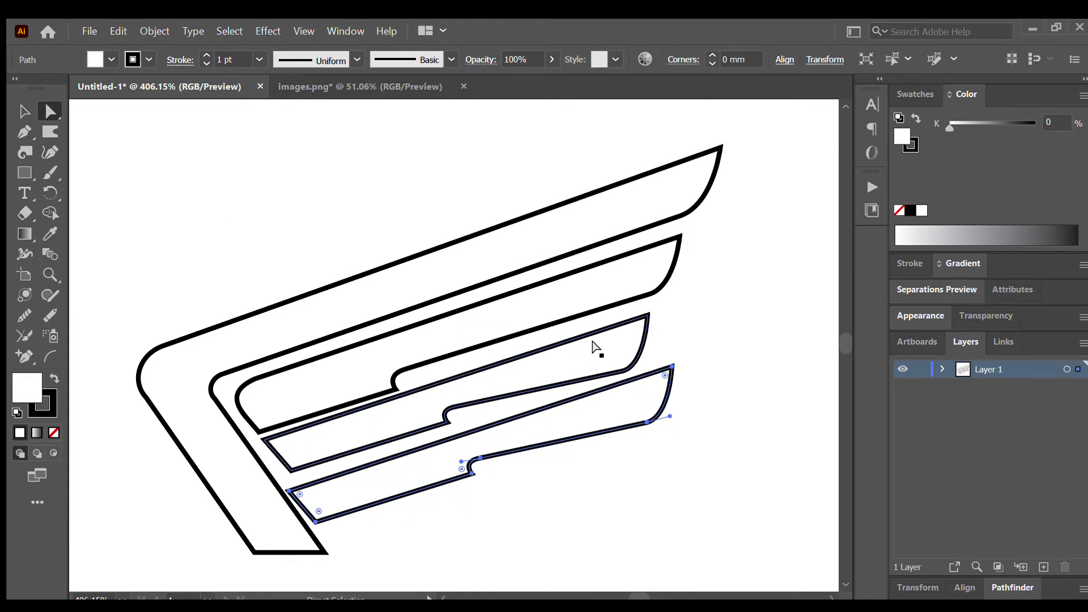
Fit the feather copy closely beneath the one above by repositioning it, rotating it slightly and shortening its length.
key(v)
drag(401, 490, 407, 483)
drag(703, 404, 705, 405)
drag(496, 436, 440, 442)
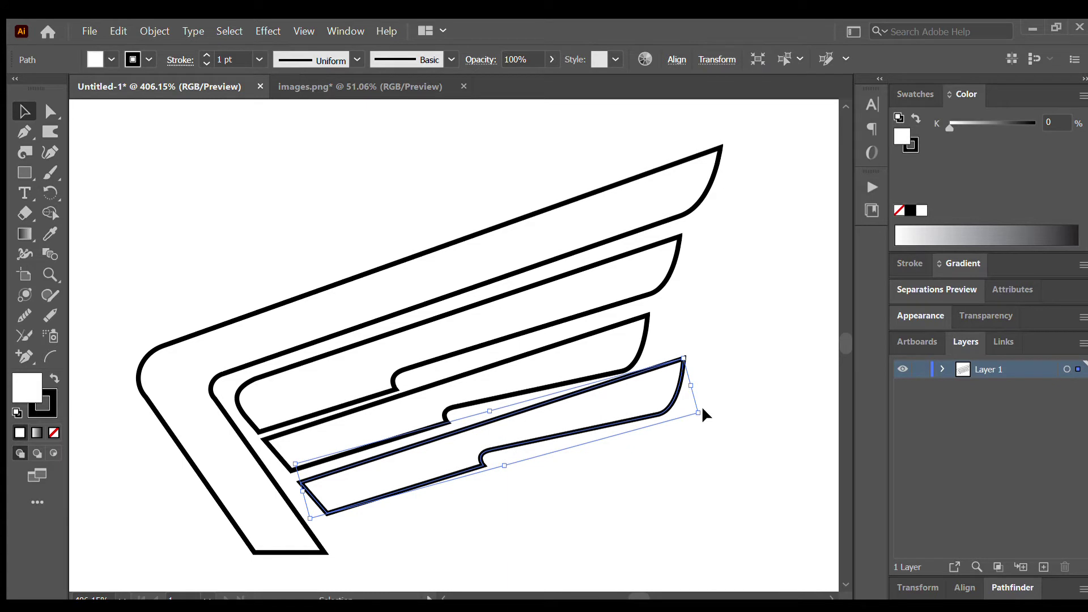
drag(701, 408, 703, 416)
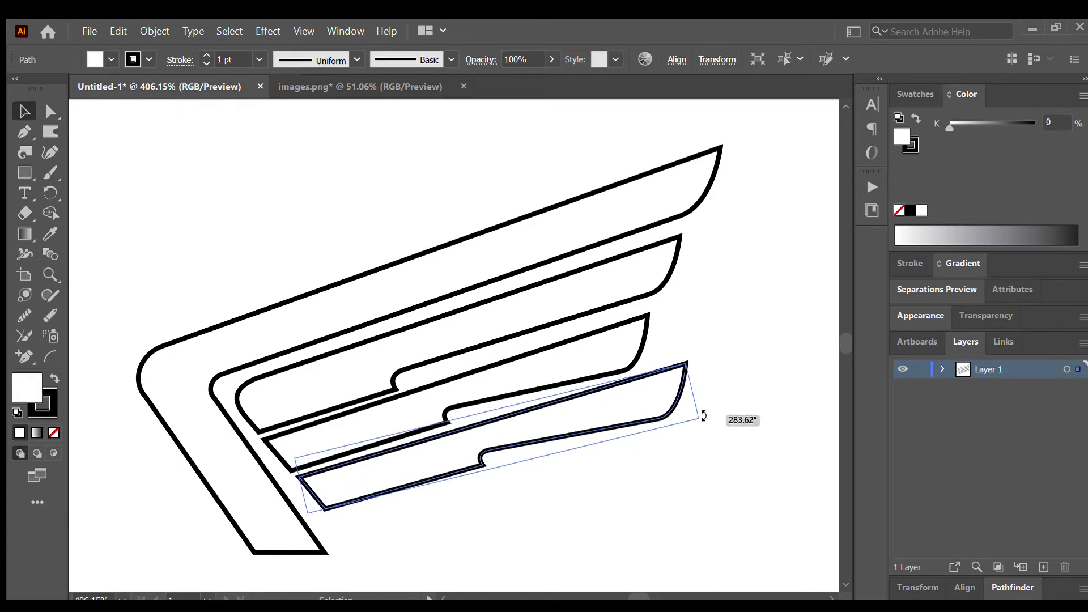
drag(703, 415, 611, 424)
Shift the notch of the new lowest feather outward toward its tip.
key(ctrl)
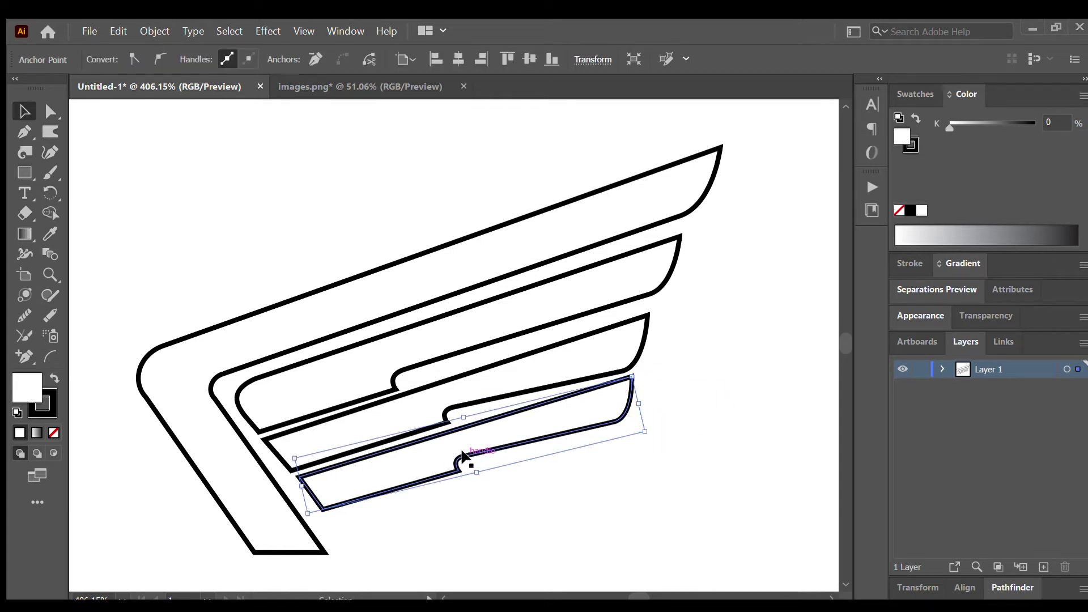
drag(462, 453, 498, 444)
click(498, 433)
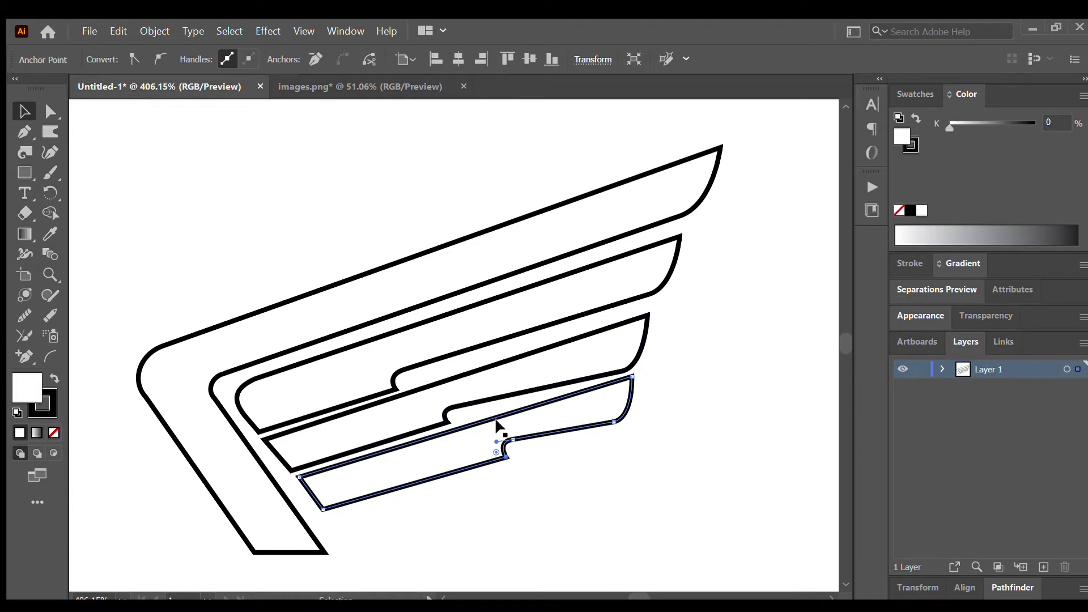
Extend the large wing's lower end down and outward, and shift its bend anchors to narrow the lower arm.
click(315, 540)
drag(320, 548, 352, 574)
key(a)
drag(258, 552, 306, 574)
drag(223, 377, 201, 396)
drag(148, 397, 159, 399)
drag(167, 345, 172, 346)
Lower the lowest feather's tip slightly and raise the lower tip anchor of the feather above it.
drag(467, 464, 466, 474)
click(632, 378)
drag(631, 380, 617, 355)
click(618, 368)
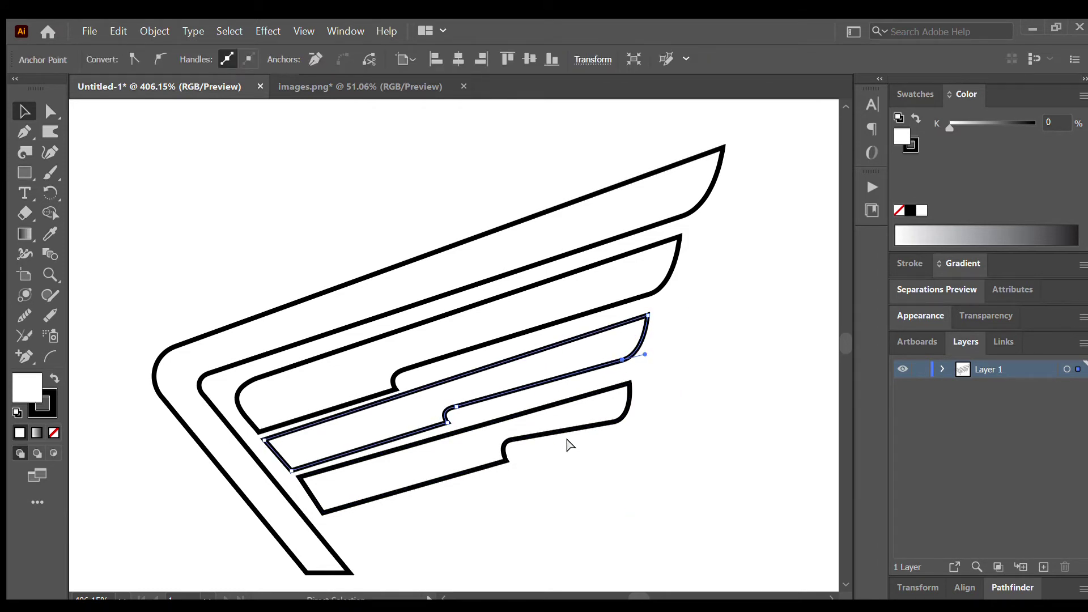
Adjust the lowest feather's lower inner corner and shift the uppermost feather's notch toward the wing's bend.
click(319, 512)
drag(319, 513, 323, 508)
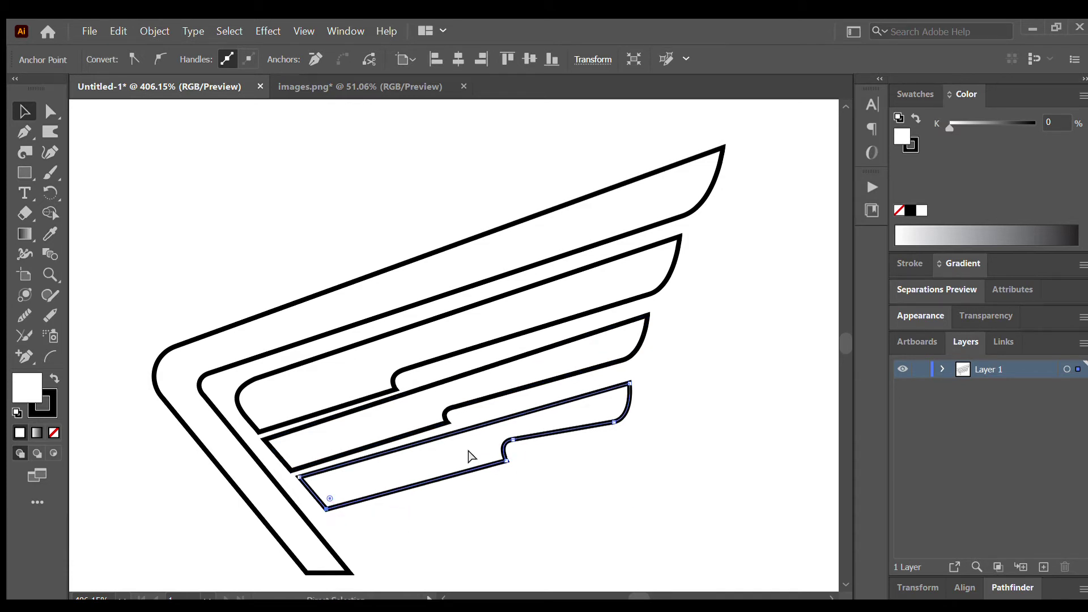
click(507, 461)
click(381, 389)
mouse_move(384, 389)
mouse_down()
mouse_move(373, 372)
mouse_move(387, 371)
mouse_up()
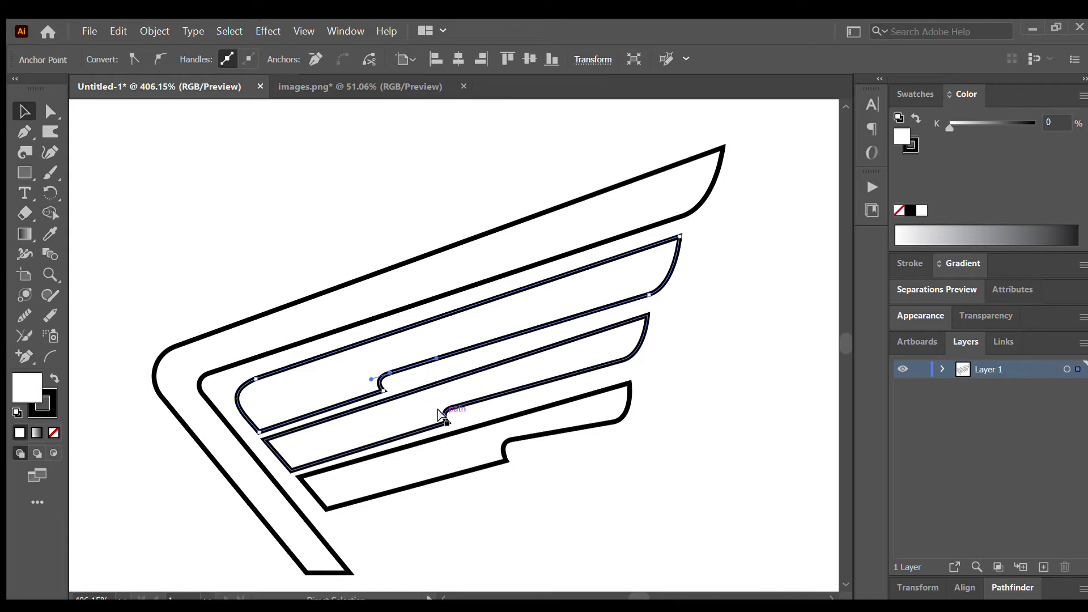
Slim the lowest feather by adjusting its tip, shifting its notch inward and raising the lower tip anchor.
click(560, 401)
drag(628, 381, 626, 375)
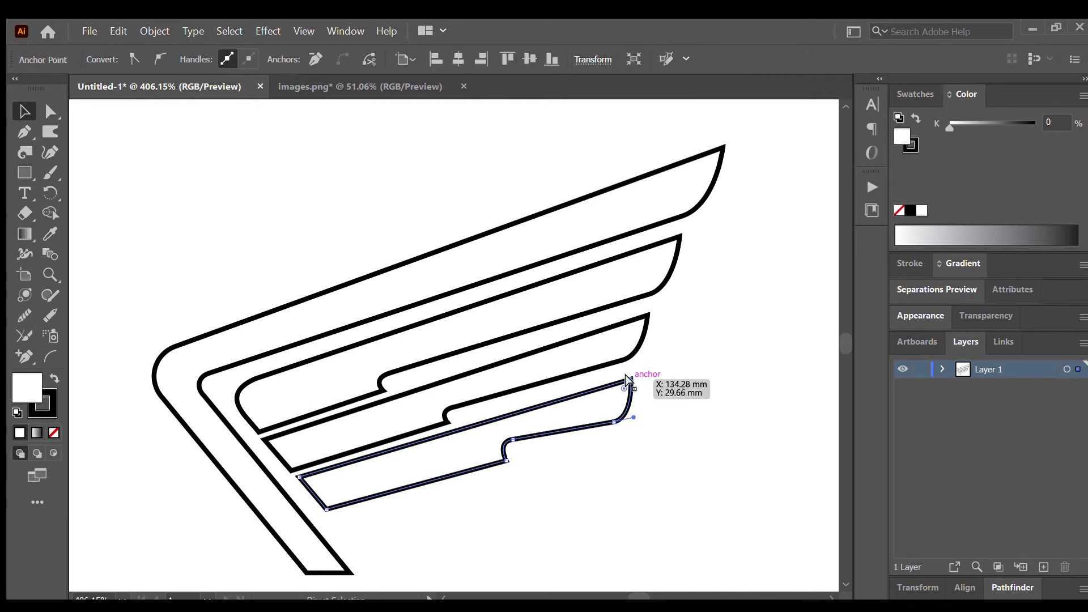
drag(504, 439, 499, 451)
drag(613, 422, 599, 410)
Duplicate the lowest feather below itself and pull the copy's lower corners down level with the large wing's base.
drag(499, 455, 510, 503)
drag(358, 551, 363, 571)
drag(528, 502, 534, 570)
Delete the two anchors at the tip of the bottom feather copy.
key(p)
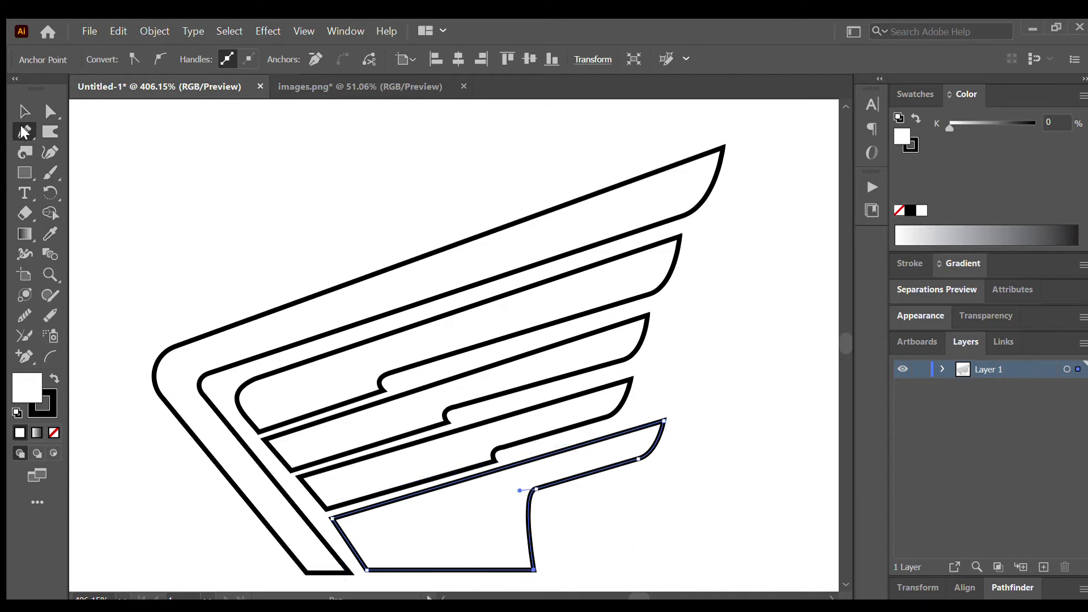
click(664, 420)
click(637, 458)
click(20, 118)
Form a four-sided base piece by moving its upper outer corner under the feather above and extending its bottom edge outward.
drag(519, 490, 502, 471)
drag(534, 569, 591, 569)
drag(365, 567, 372, 569)
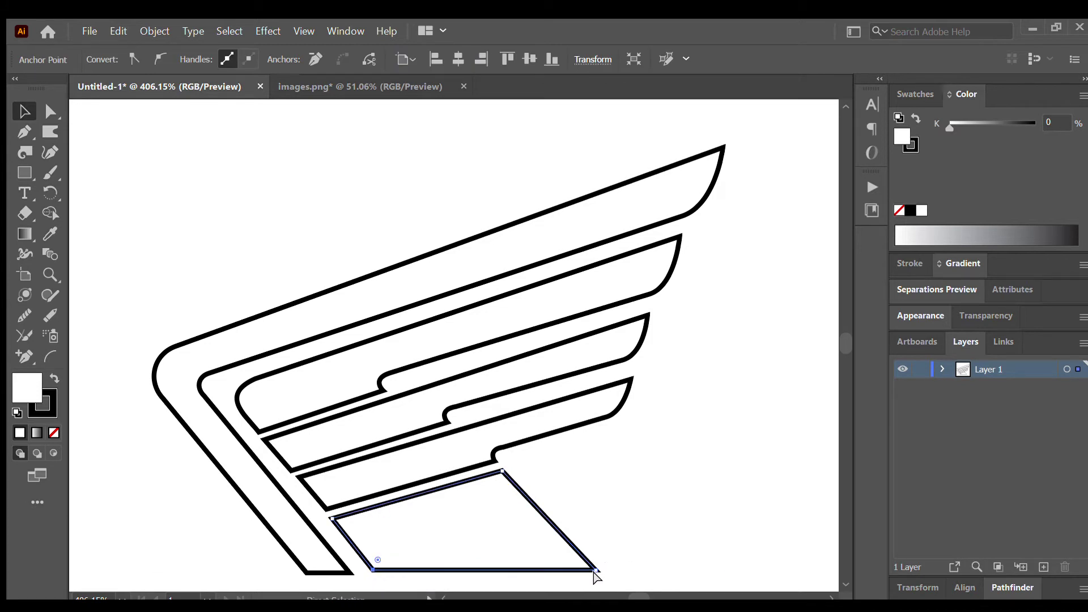
drag(592, 570, 617, 569)
Fine-tune the base piece by moving its upper and lower outer corners slightly up and outward.
key(v)
key(Right)
key(Right)
key(Left)
key(Left)
key(Left)
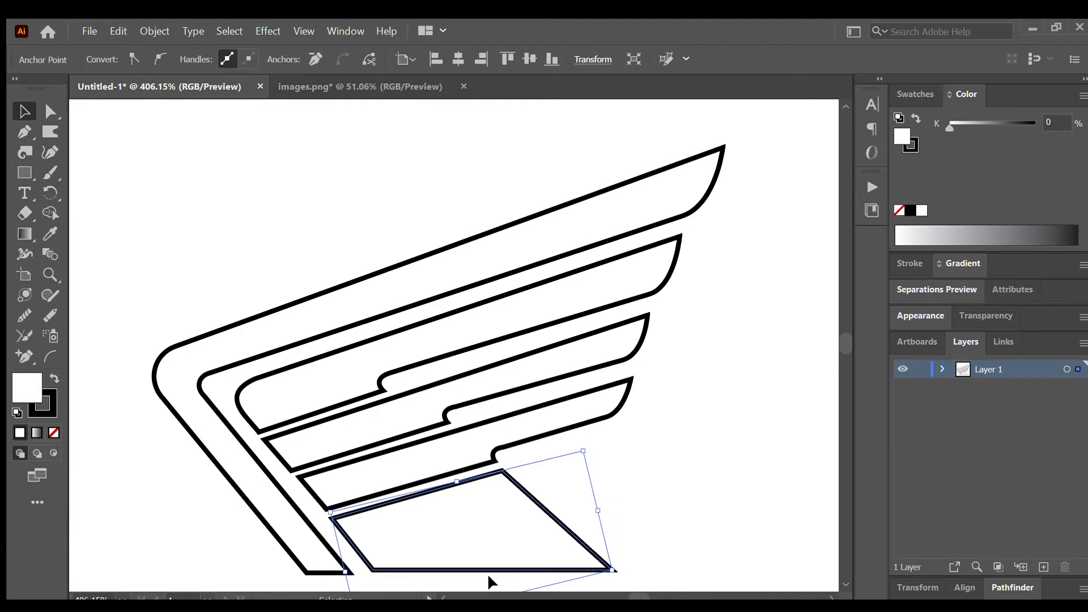
drag(502, 471, 510, 468)
drag(613, 569, 622, 566)
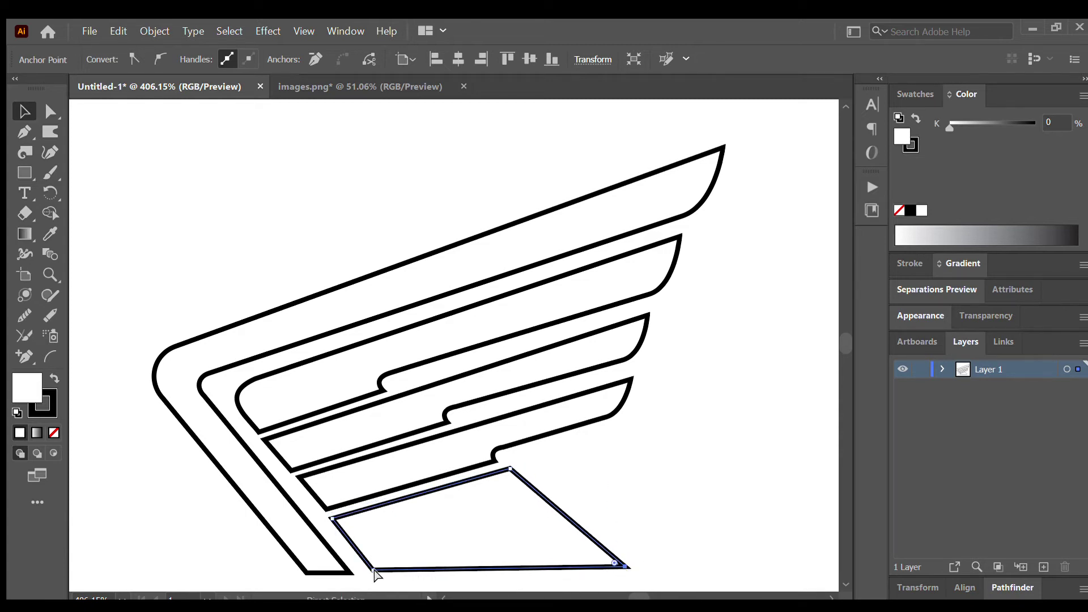
key(v)
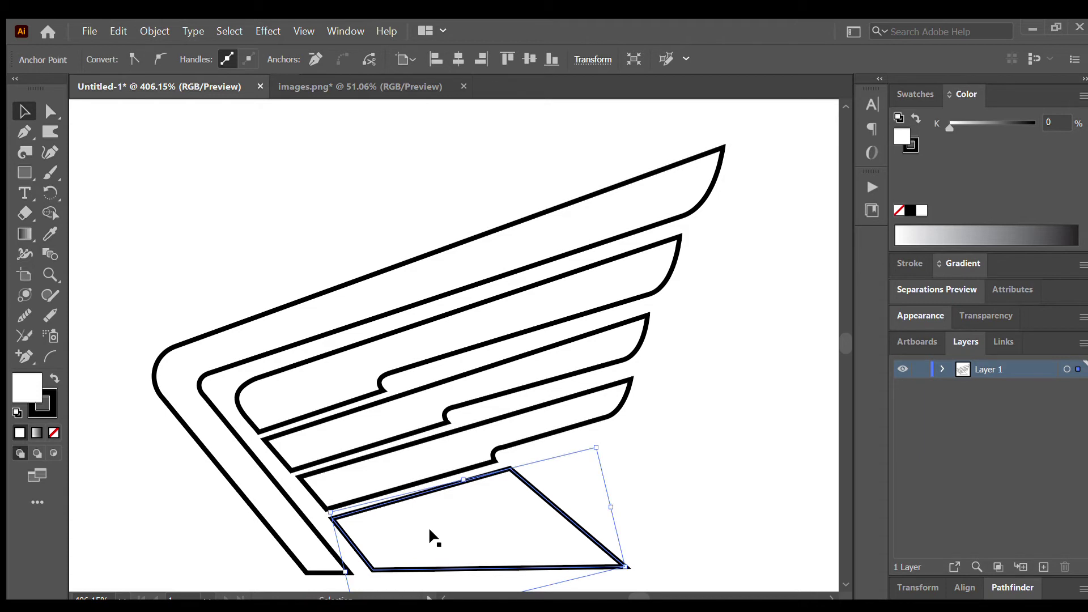
drag(695, 469, 583, 350)
drag(277, 193, 651, 483)
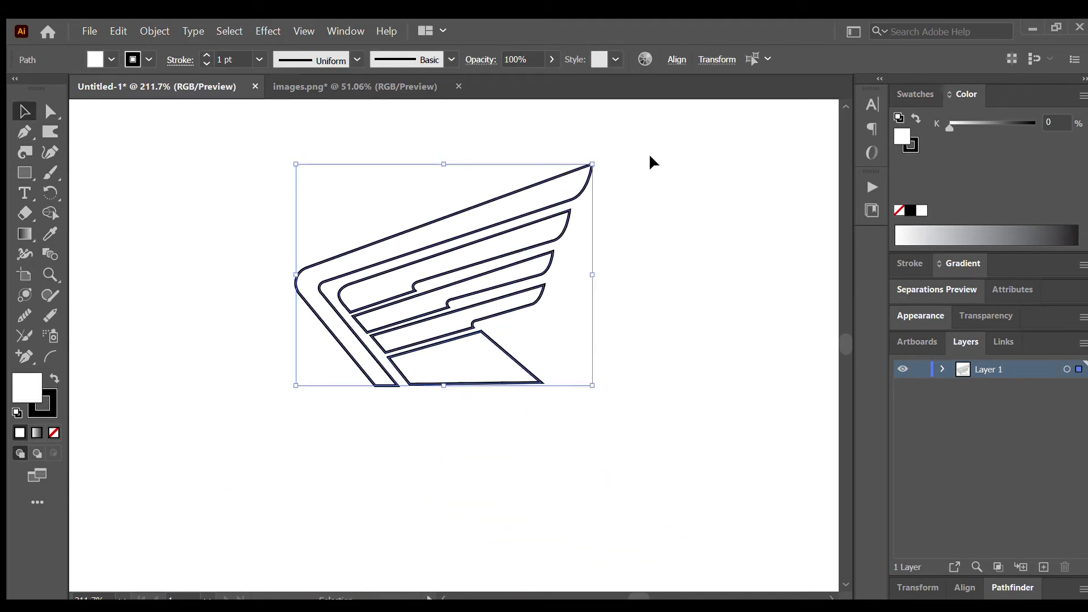
click(513, 477)
click(498, 347)
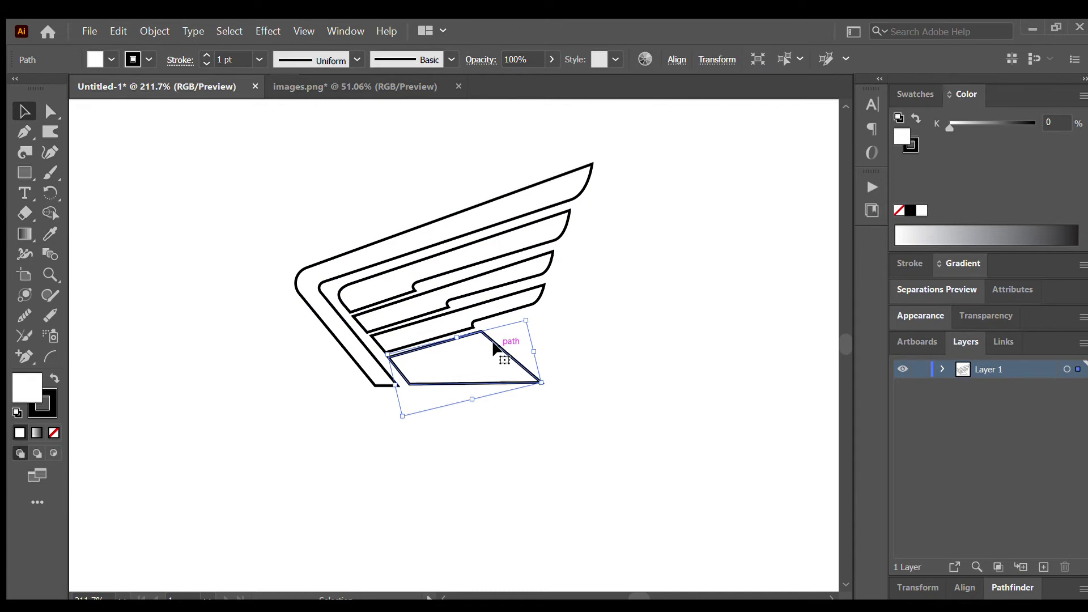
click(666, 447)
Move the large wing's inner and outer bend anchors inward, and widen its lower end at the outer base corner.
key(z)
drag(563, 362, 602, 342)
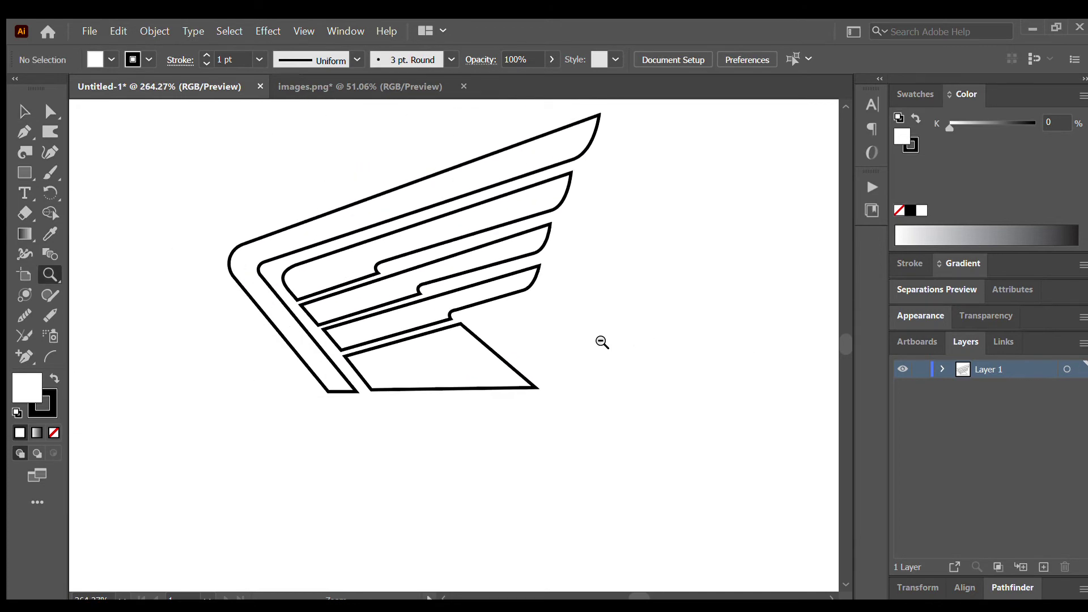
click(21, 111)
click(258, 271)
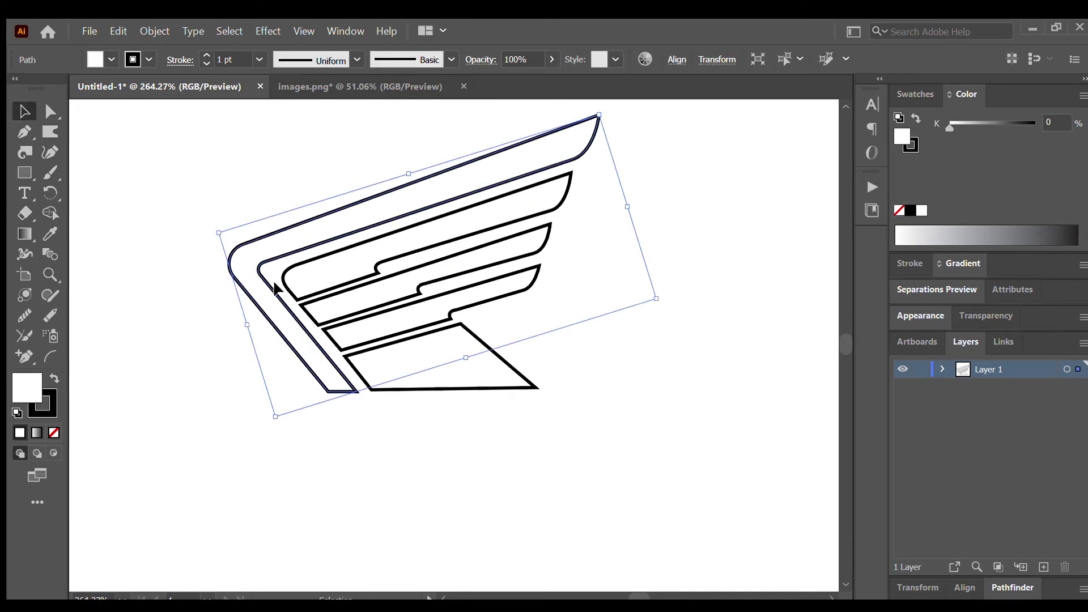
mouse_move(258, 271)
mouse_down()
mouse_move(264, 281)
mouse_move(274, 254)
mouse_move(276, 282)
mouse_move(268, 276)
mouse_up()
drag(241, 239, 238, 275)
click(242, 240)
drag(328, 391, 313, 387)
click(238, 275)
drag(245, 275, 276, 265)
click(244, 244)
Adjust the anchor and curve handles at the large wing's inner bend to tighten the corner.
key(a)
drag(262, 267, 264, 268)
click(269, 279)
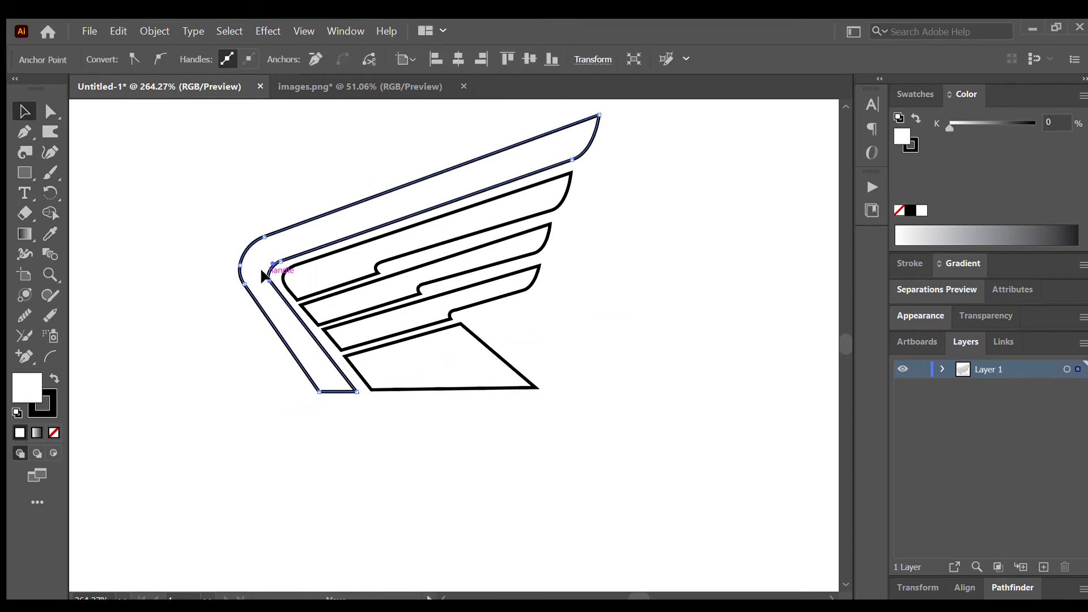
click(577, 347)
drag(260, 265, 257, 266)
click(271, 275)
click(272, 263)
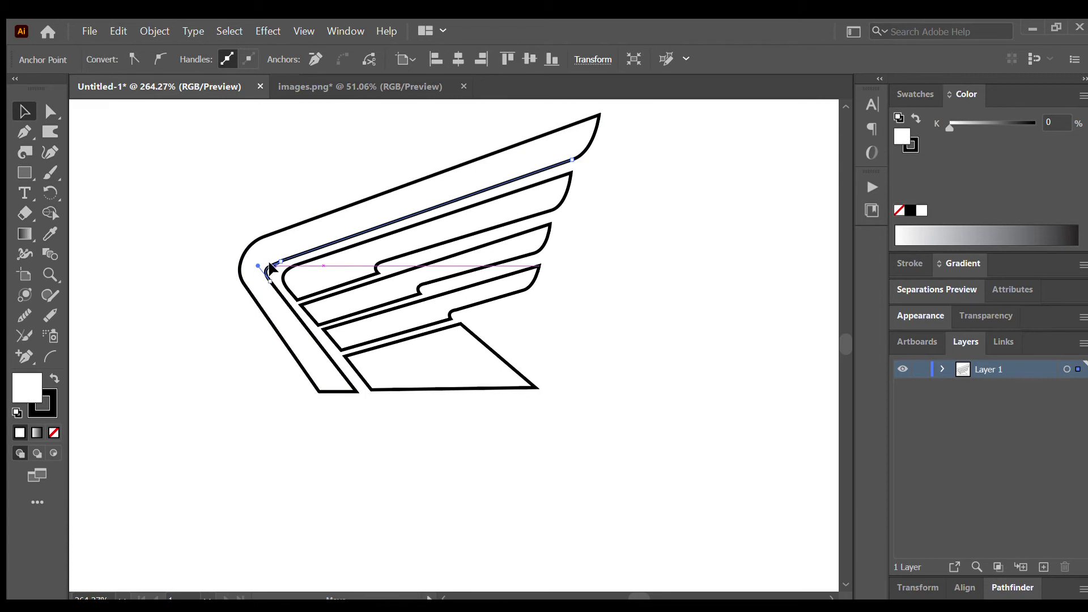
drag(252, 260, 253, 259)
click(251, 262)
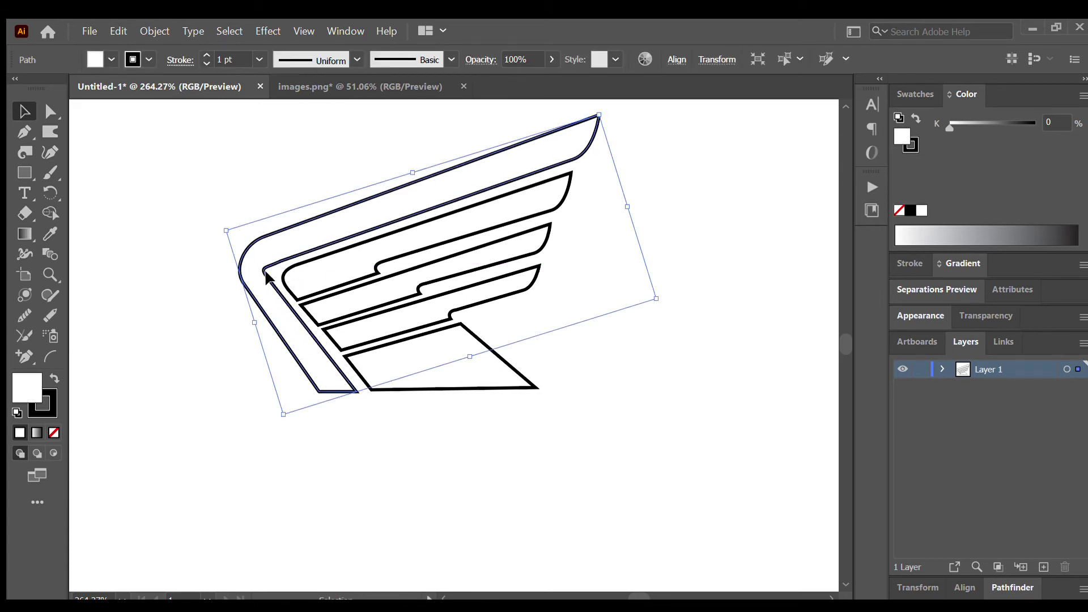
Try to smooth the large wing's inner bend by repositioning its middle anchor and deleting the extra anchor.
key(ctrl+space)
drag(292, 281, 334, 278)
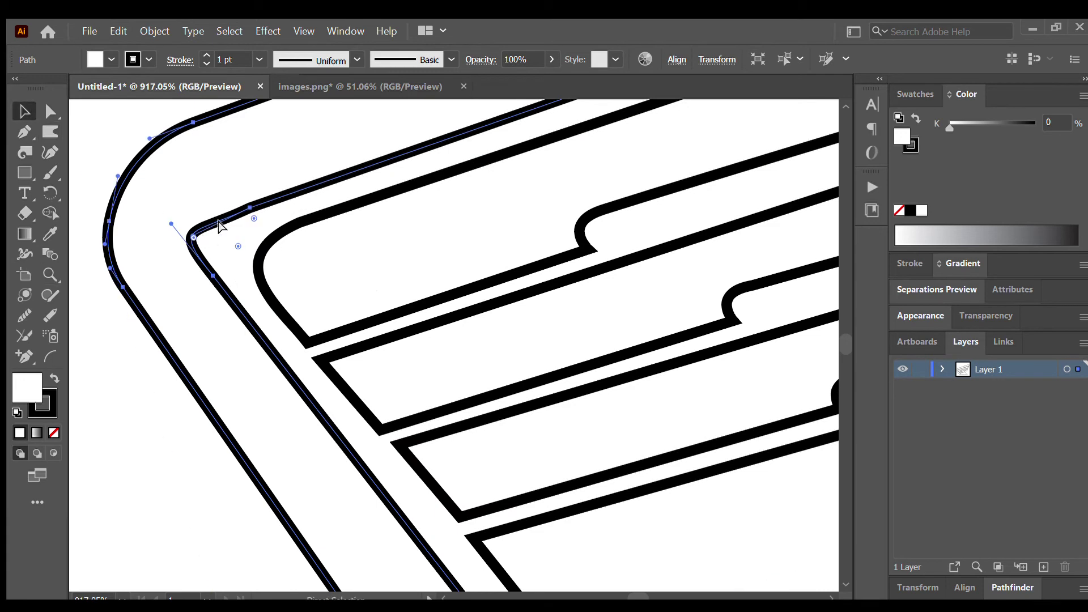
click(193, 238)
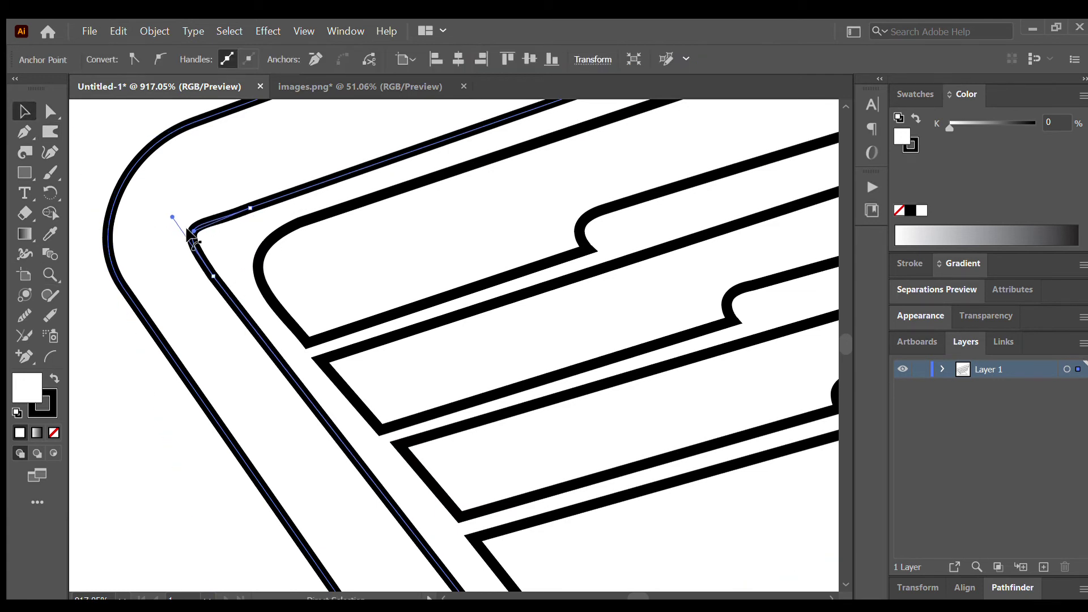
drag(189, 235, 252, 211)
click(26, 131)
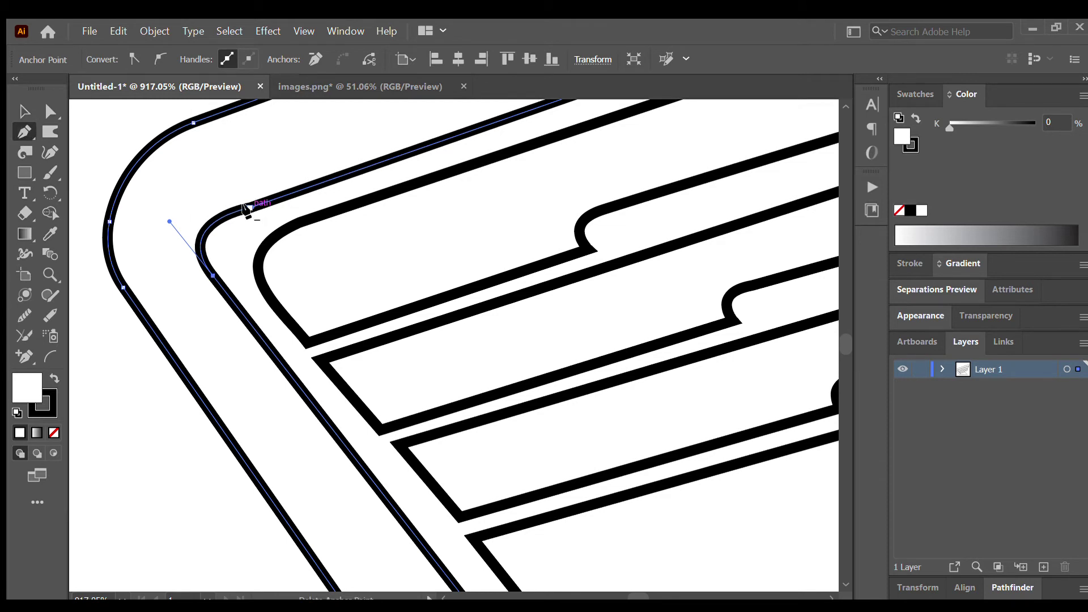
click(249, 208)
click(25, 112)
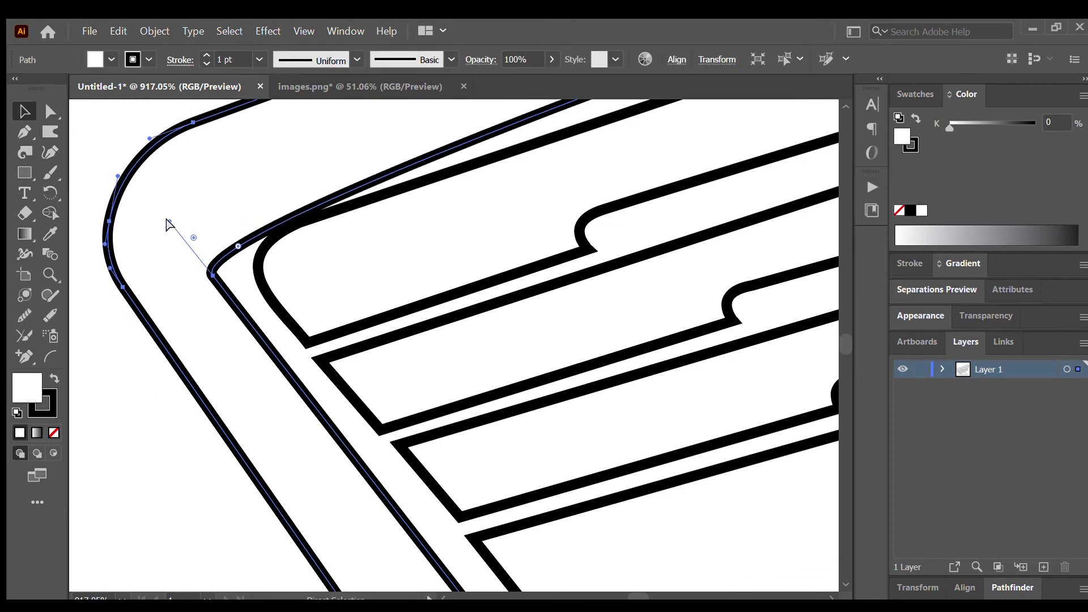
key(ctrl+z)
key(ctrl+z)
key(ctrl+z)
Round the large wing's inner bend into a smooth curve parallel to the uppermost feather by moving its anchors and handles.
ctrl+click(209, 273)
drag(211, 278, 225, 236)
key(z)
drag(628, 460, 439, 381)
key(v)
click(320, 391)
key(a)
click(270, 365)
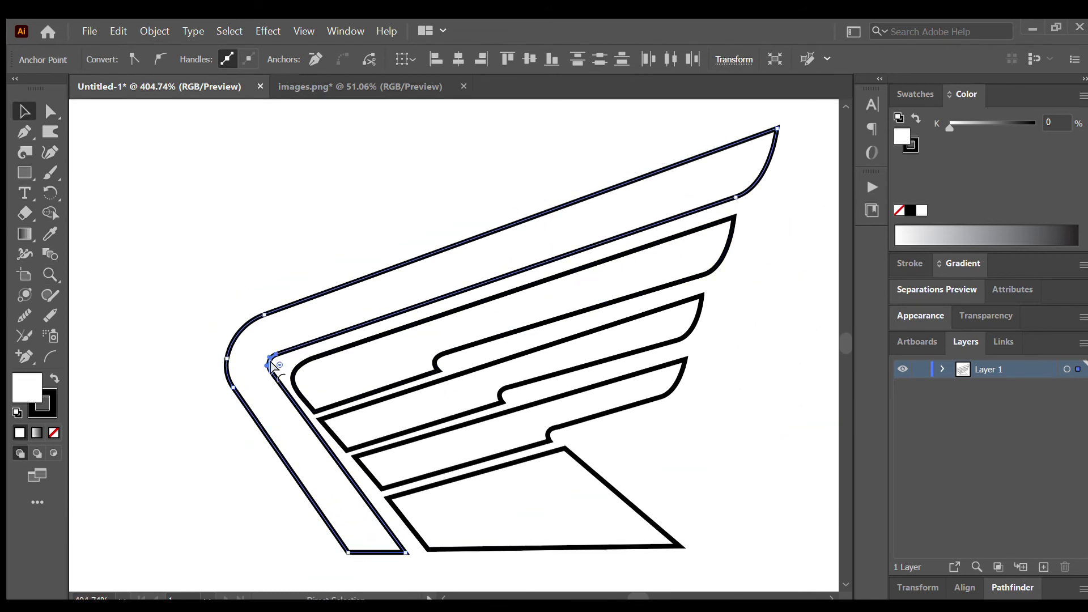
drag(274, 359, 251, 361)
drag(261, 362, 278, 368)
click(168, 387)
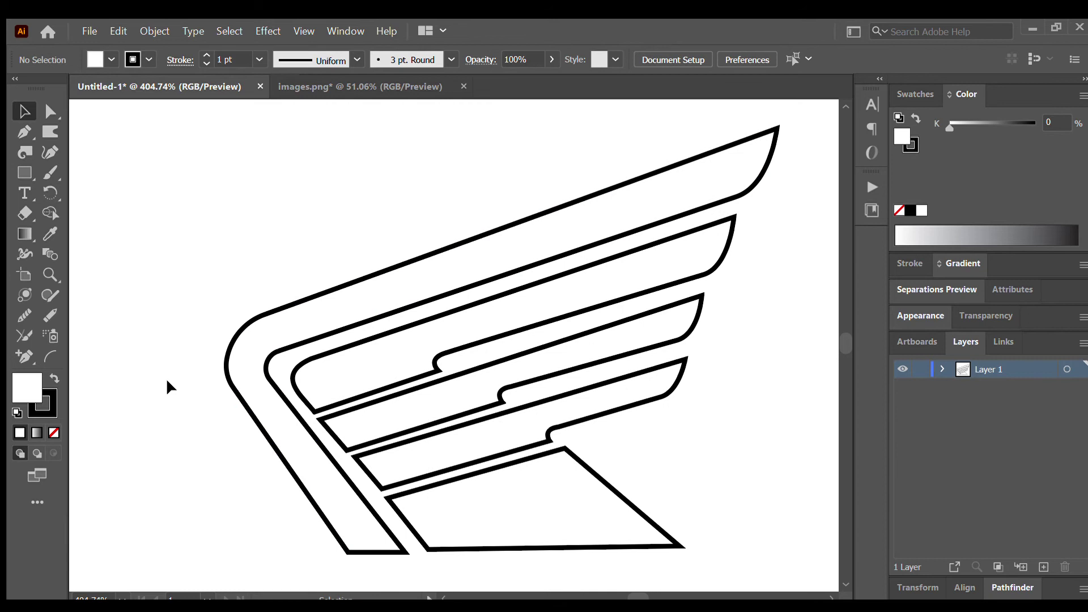
Add the text HONDA above the wing and set it in a bold slab-serif font.
click(186, 203)
text(HONDA)
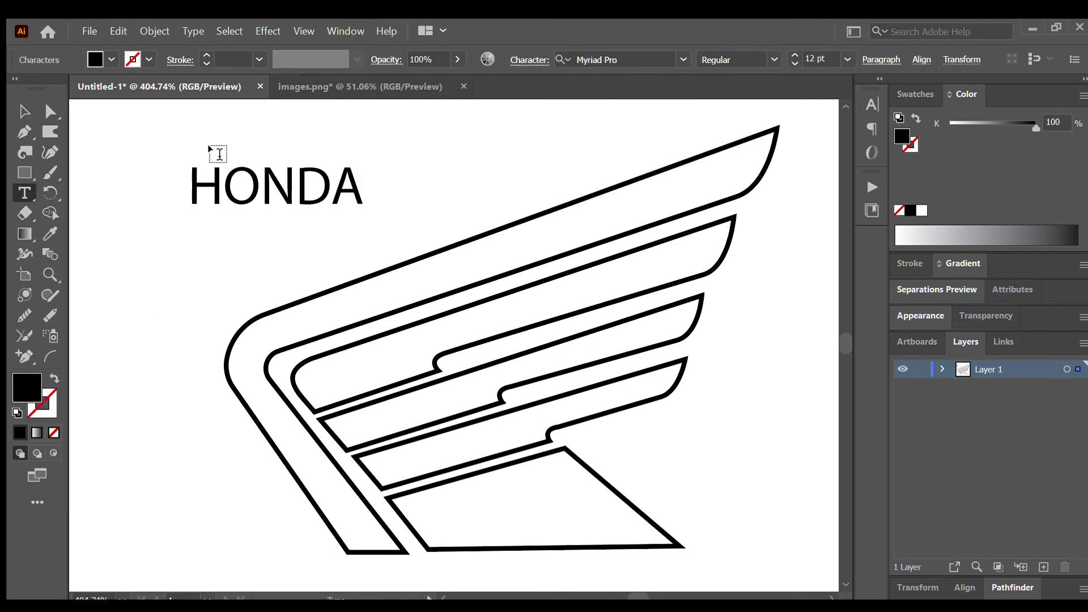
key(Escape)
key(ctrl+shift+b)
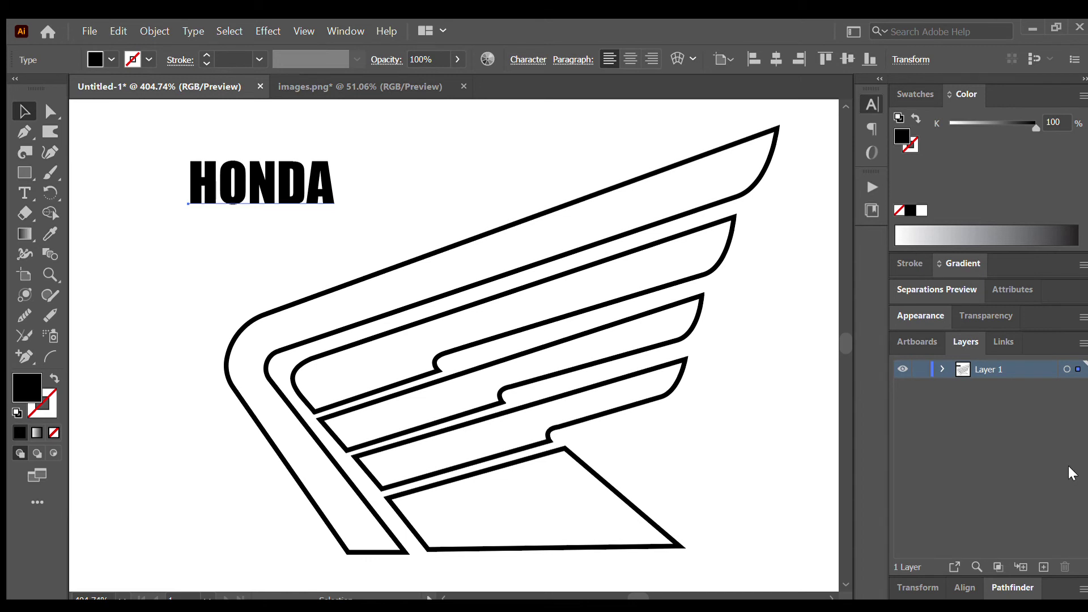
key(ctrl+z)
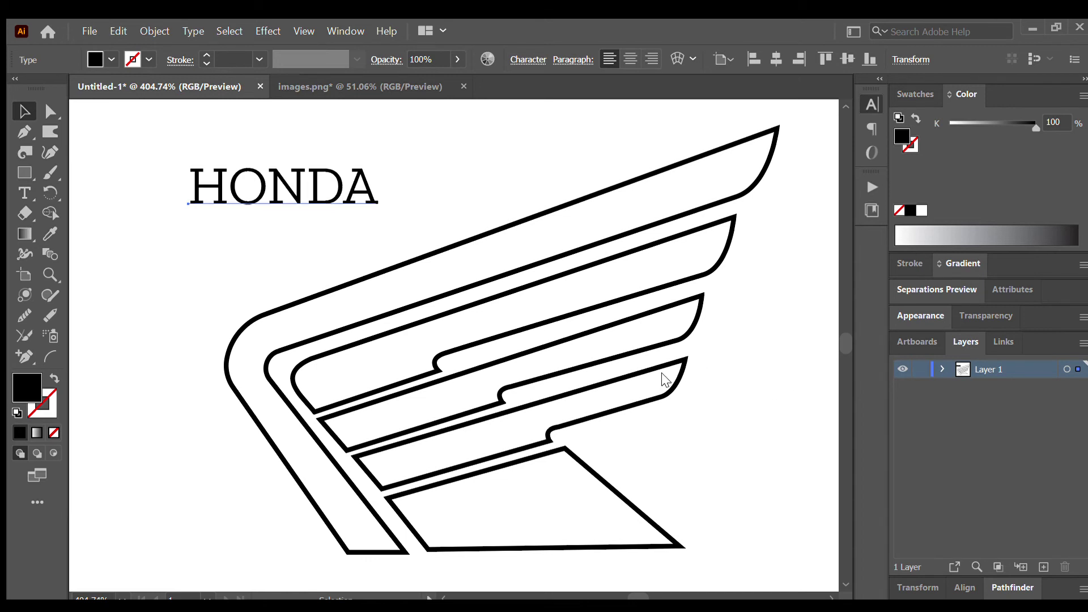
key(ctrl+z)
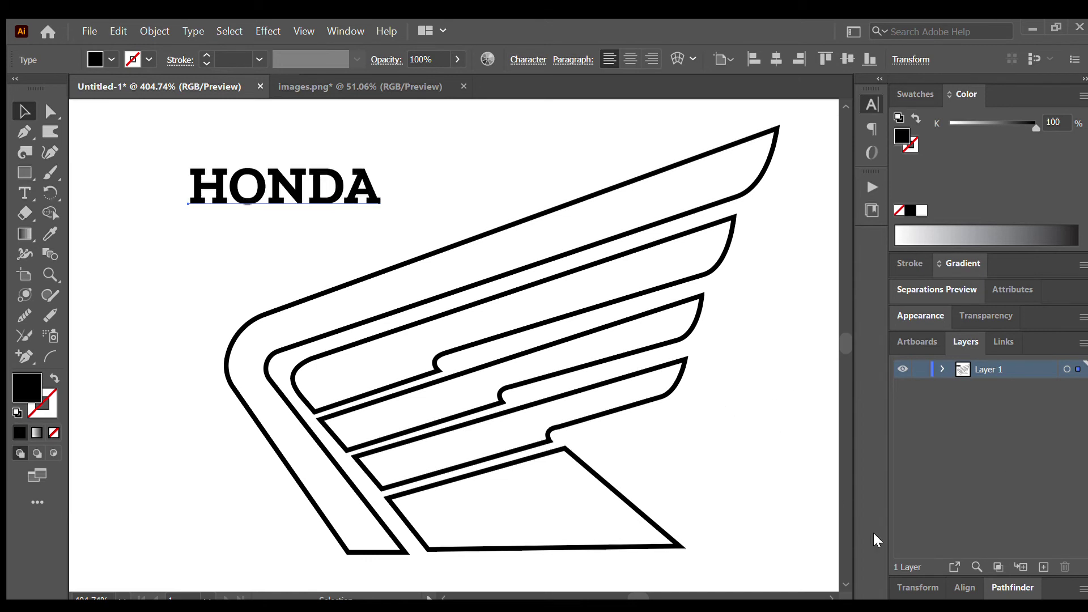
Place the HONDA text directly below the wing and stretch it wider and taller.
key(z)
drag(452, 211, 342, 206)
drag(690, 387, 558, 374)
click(23, 110)
drag(229, 174, 230, 421)
drag(409, 429, 377, 432)
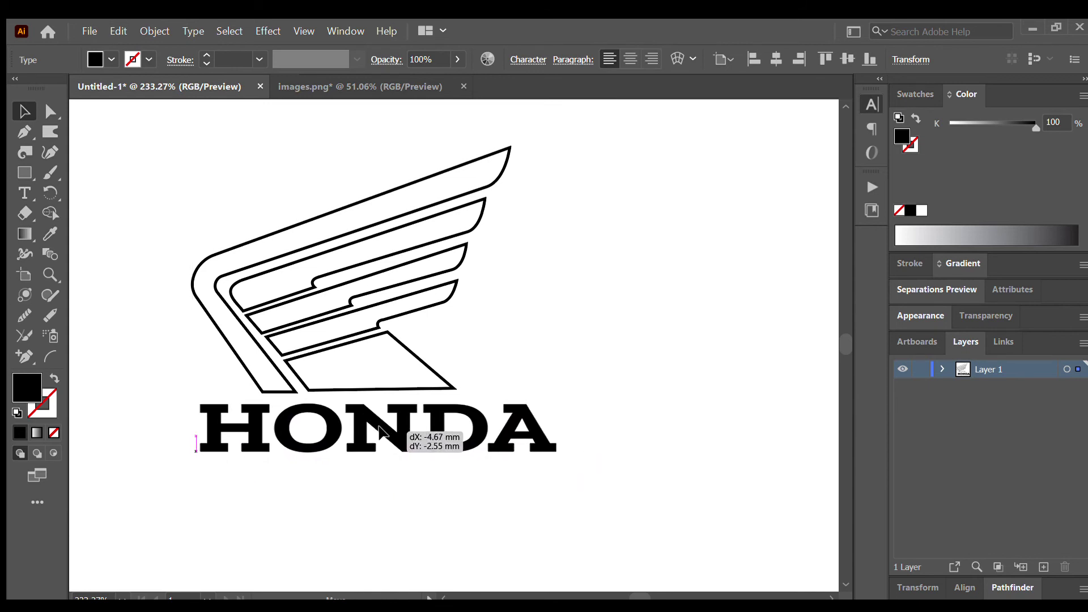
drag(557, 432, 599, 433)
drag(401, 469, 402, 485)
Convert the HONDA text to outlines and deselect it.
key(shift+ctrl+o)
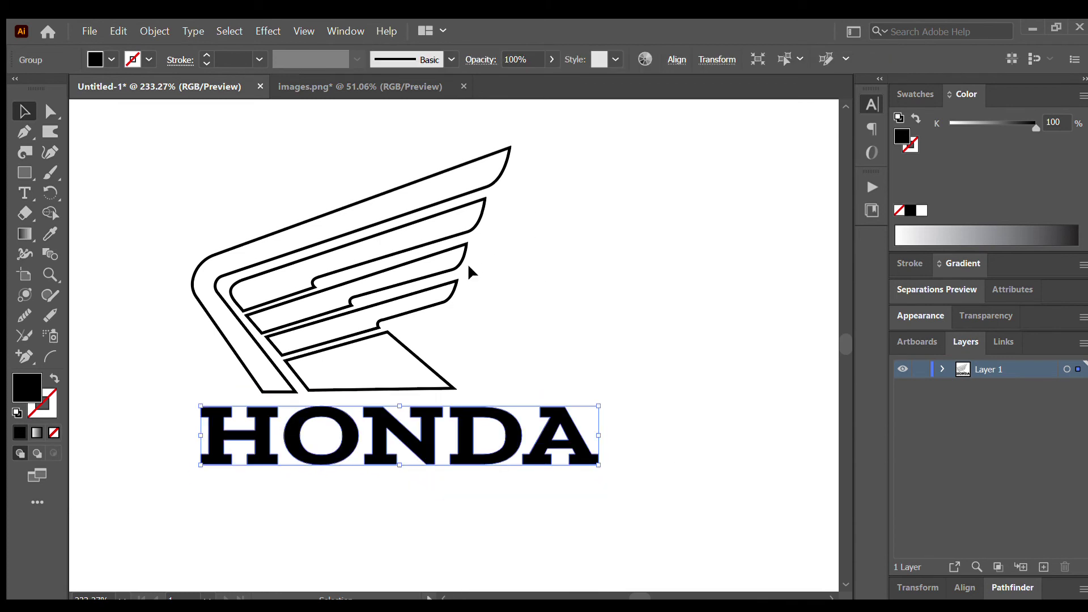
click(359, 492)
Move the inner left anchors of the letter O inward to thicken its left side.
key(a)
click(300, 439)
key(ctrl+space)
drag(318, 431, 368, 433)
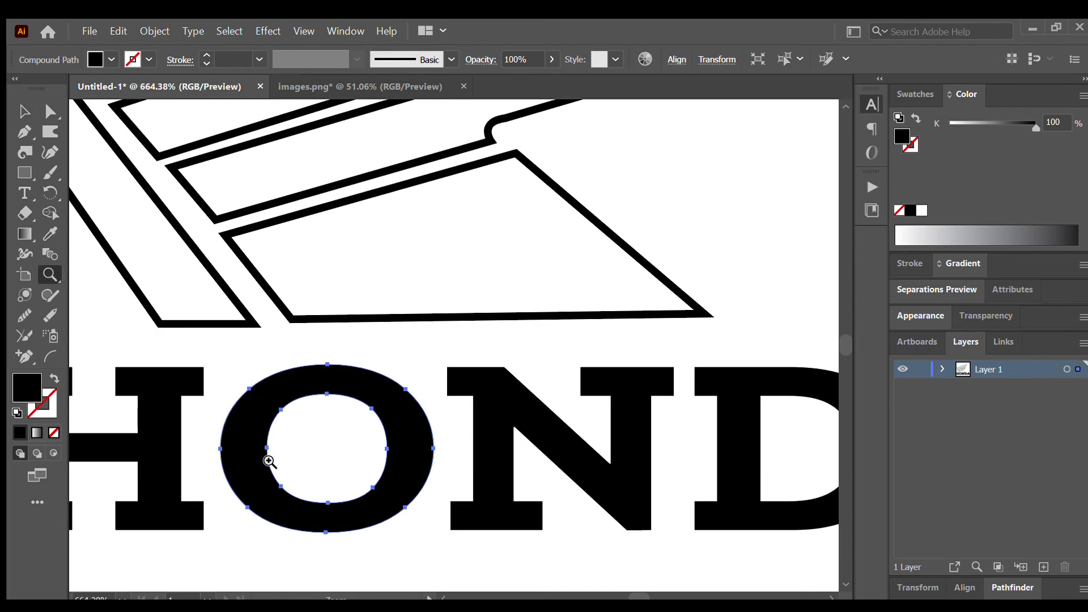
key(a)
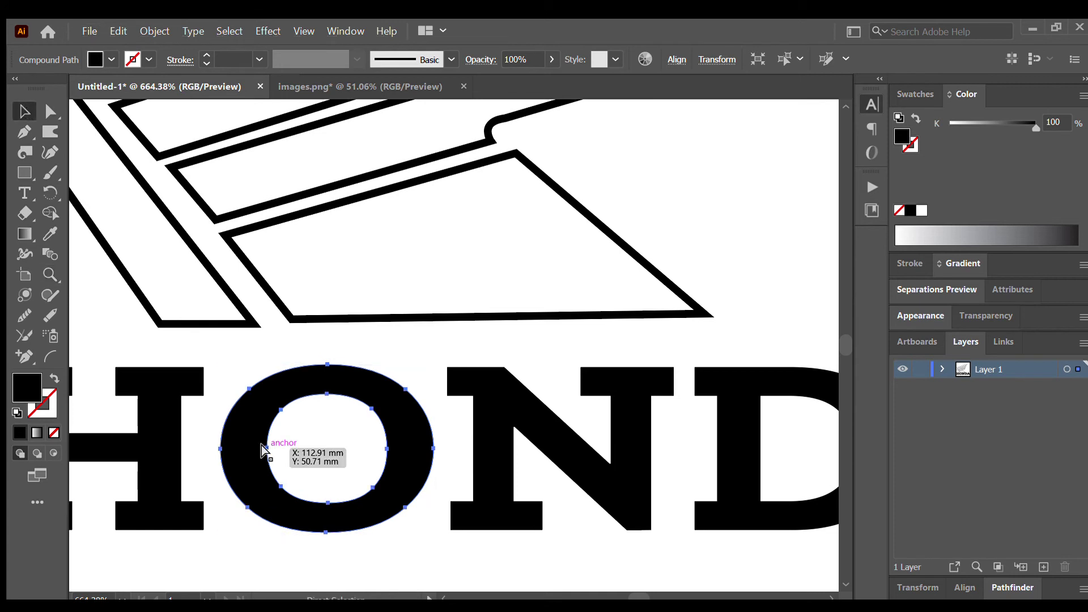
click(278, 412)
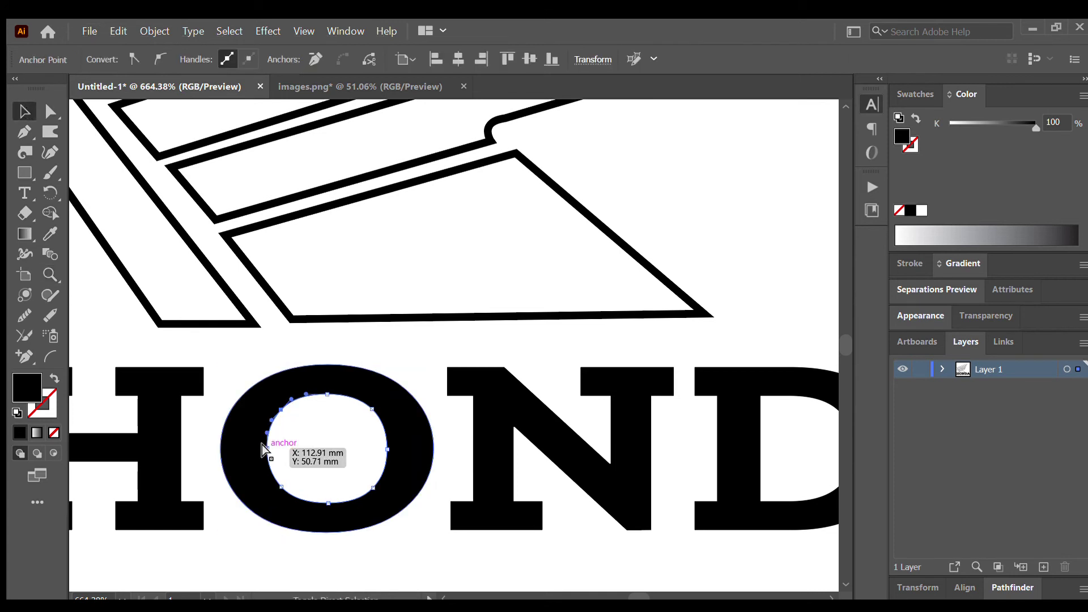
shift+click(269, 449)
ctrl+shift+click(277, 482)
ctrl+shift+click(322, 498)
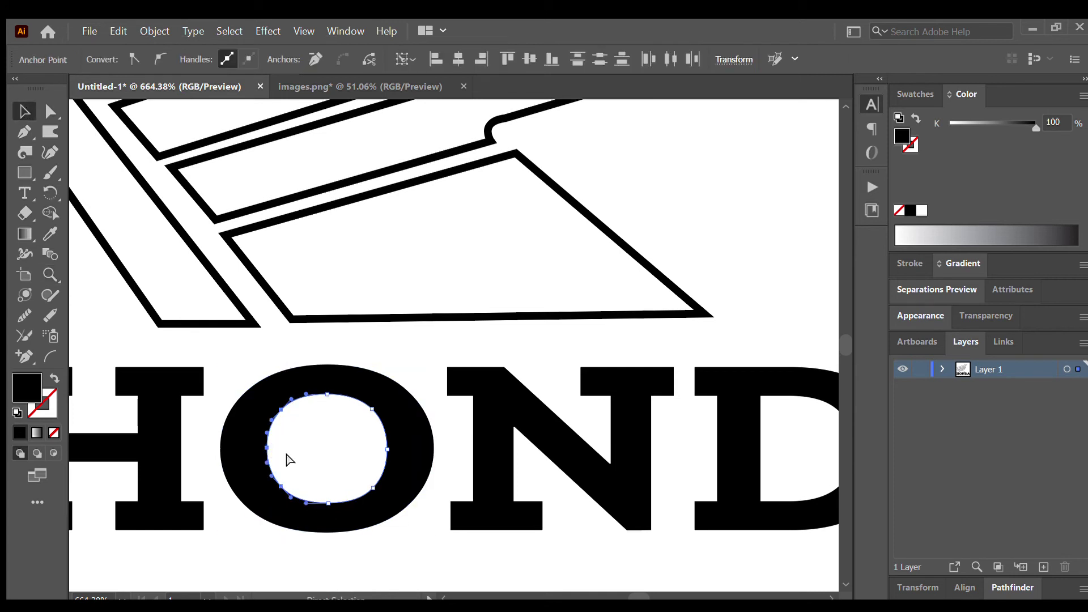
drag(269, 451, 284, 454)
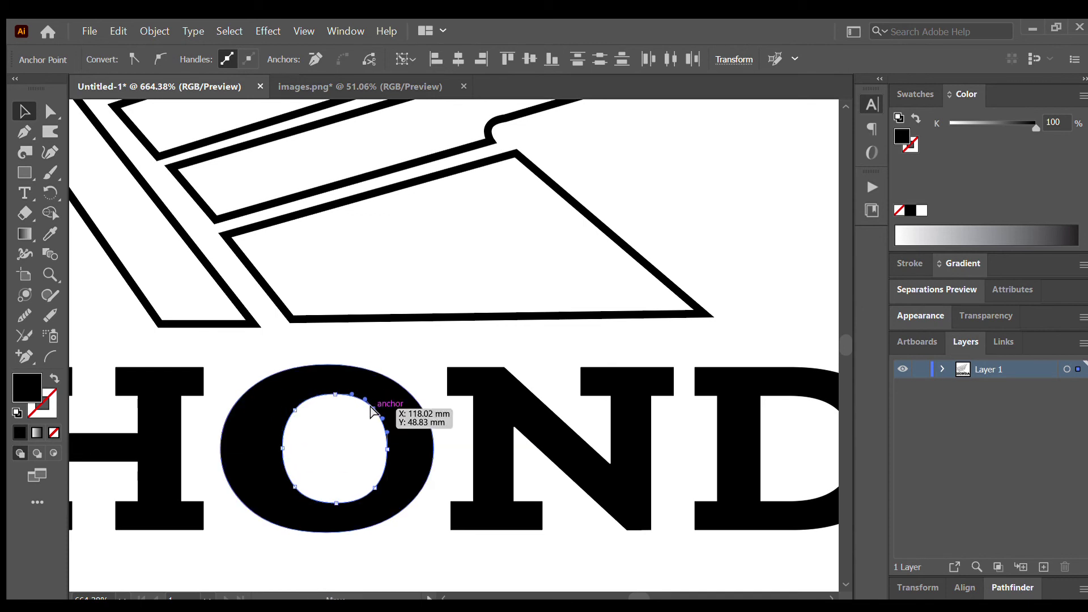
Move the inner right side of the letter O inward so its opening becomes a narrow, centred oval.
drag(387, 451, 374, 449)
drag(327, 394, 327, 394)
drag(378, 450, 379, 447)
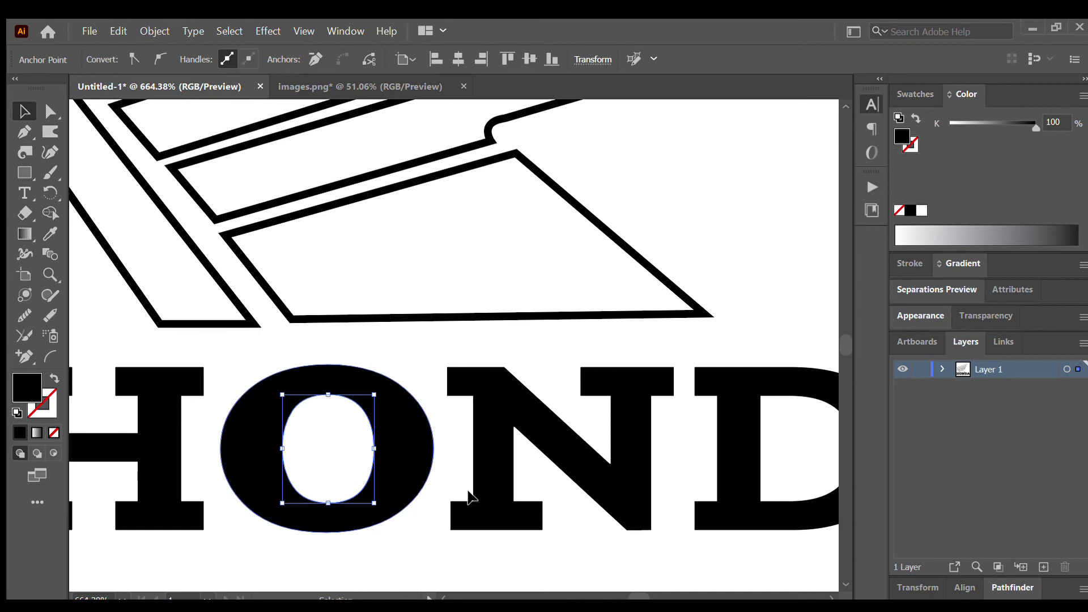
Widen the letter N's diagonal by moving its lower corner anchor about 35 px left and its upper one the same amount right.
click(602, 505)
drag(622, 530, 584, 529)
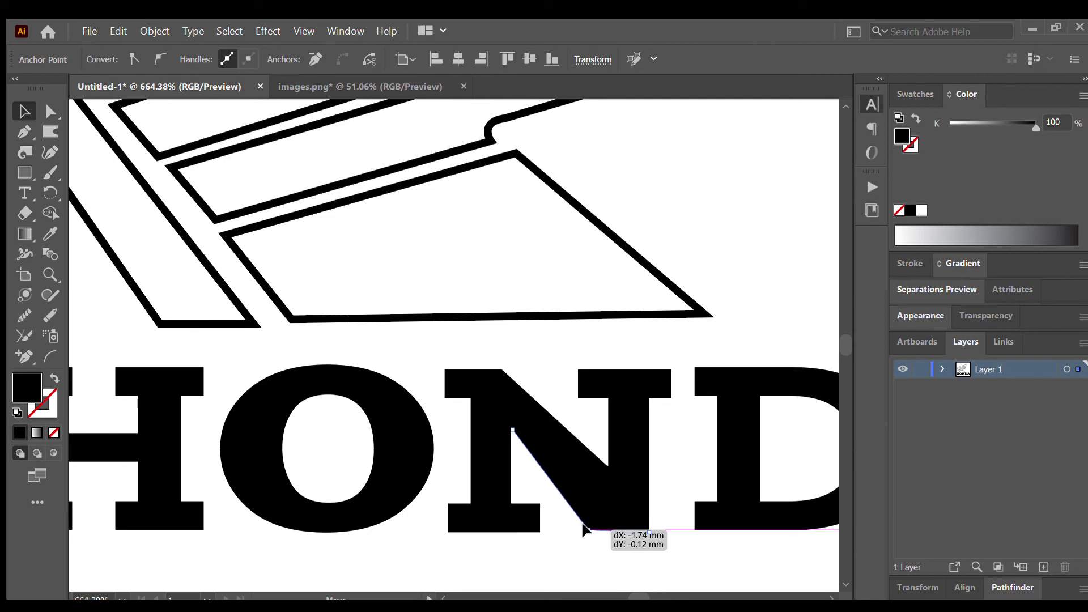
drag(584, 530, 587, 529)
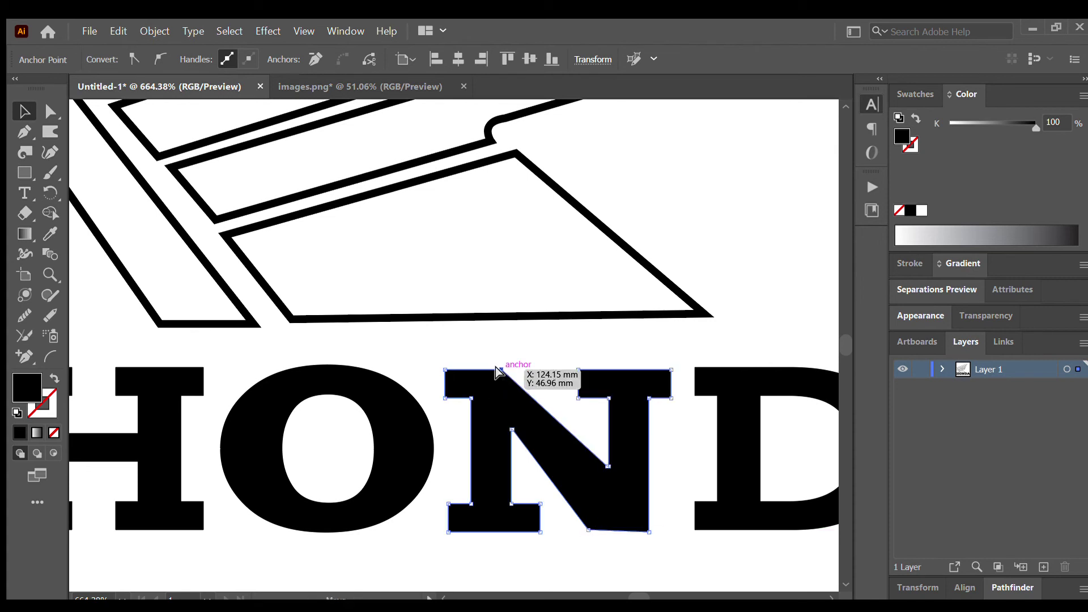
drag(499, 369, 536, 371)
mouse_move(662, 449)
mouse_down()
mouse_move(697, 449)
mouse_move(677, 448)
mouse_up()
Fill the whole wing and HONDA lettering with red FF0000 and remove the stroke.
key(z)
drag(703, 487, 482, 435)
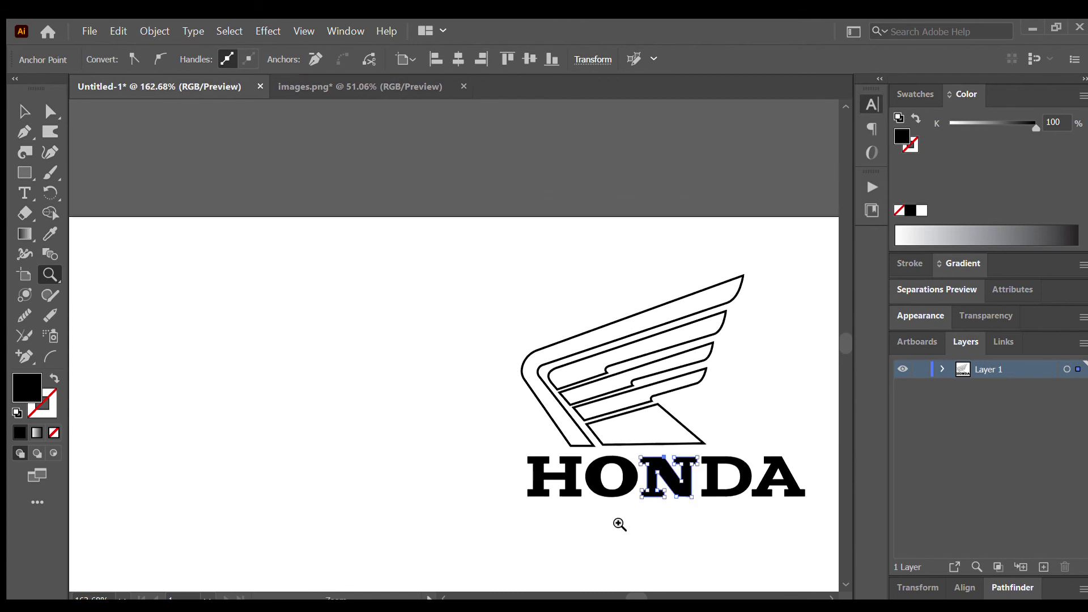
drag(654, 534, 400, 520)
click(21, 113)
drag(185, 256, 574, 562)
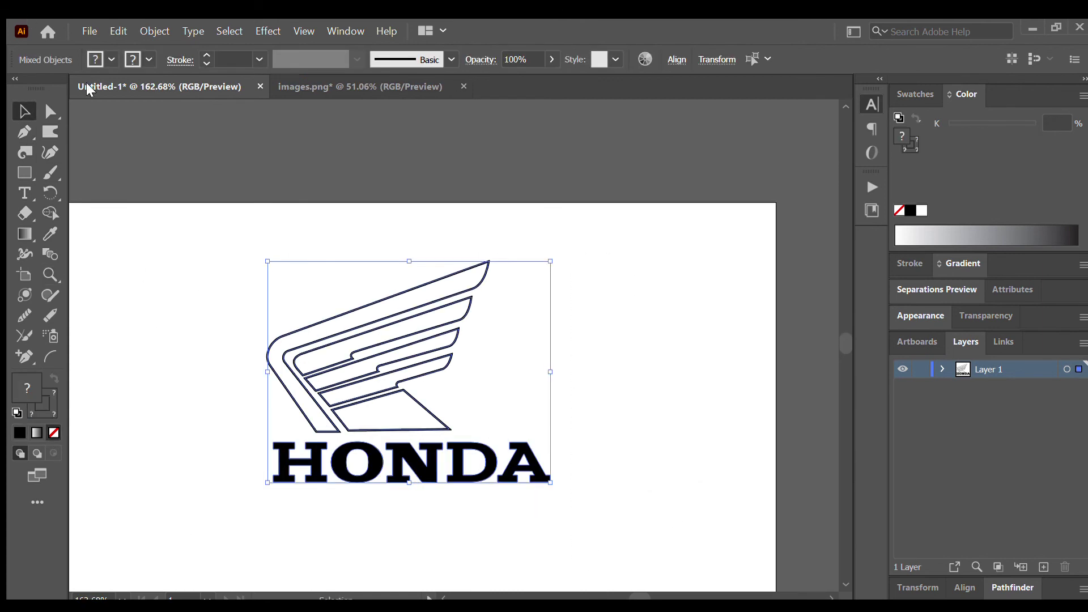
click(64, 87)
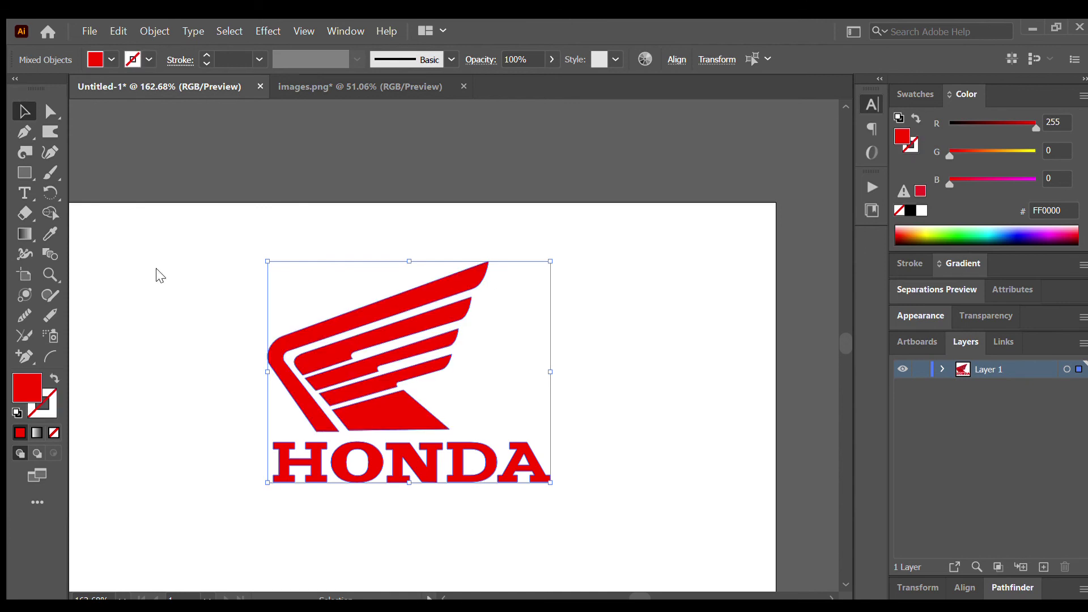
click(527, 393)
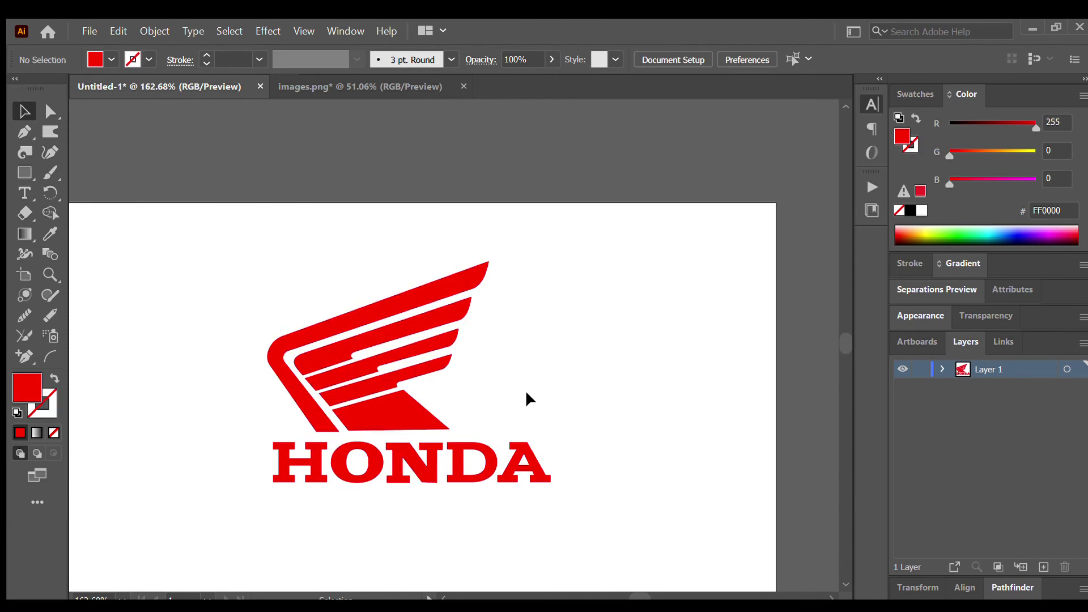
Adjust the lower inner corner anchor of the large wing beside the base piece, then deselect the wing.
key(z)
click(324, 416)
key(v)
drag(355, 452, 358, 454)
drag(356, 453, 359, 457)
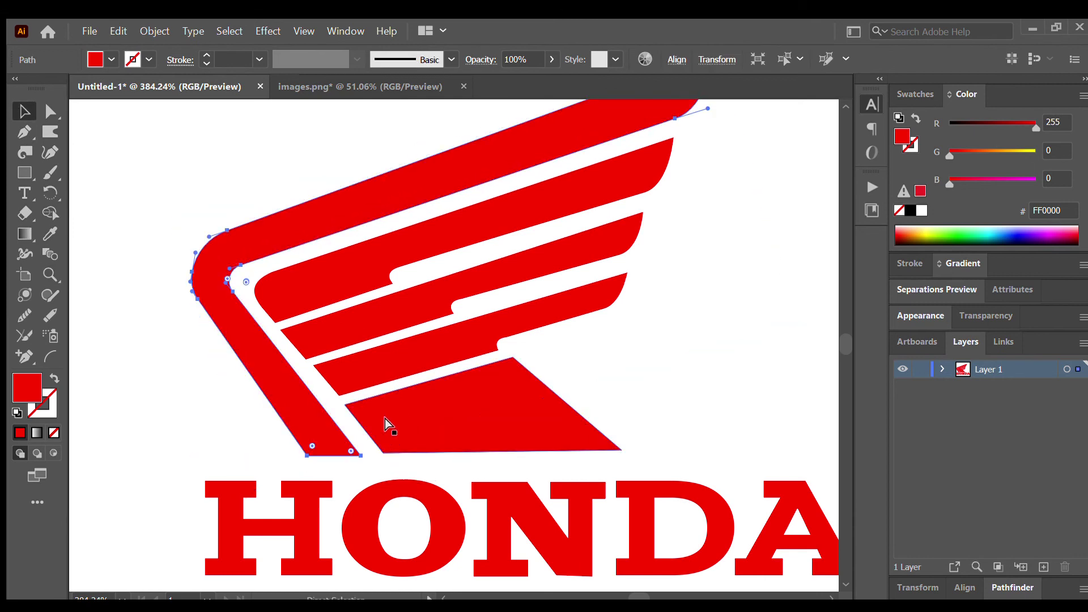
ctrl+click(359, 455)
drag(355, 452, 359, 452)
drag(718, 435, 472, 409)
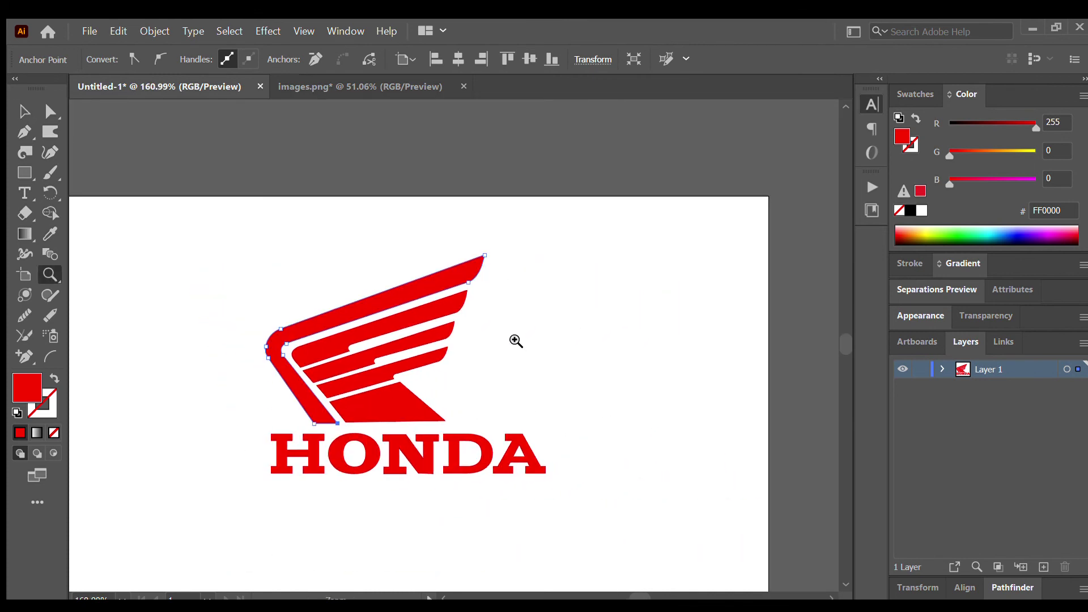
click(581, 393)
drag(559, 389, 656, 399)
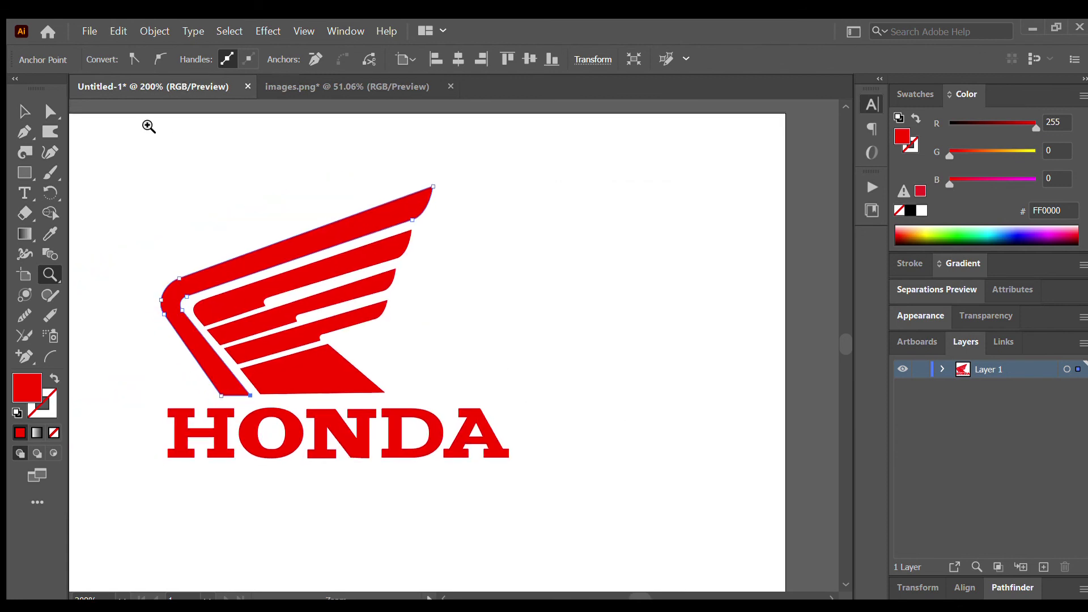
click(24, 112)
click(607, 316)
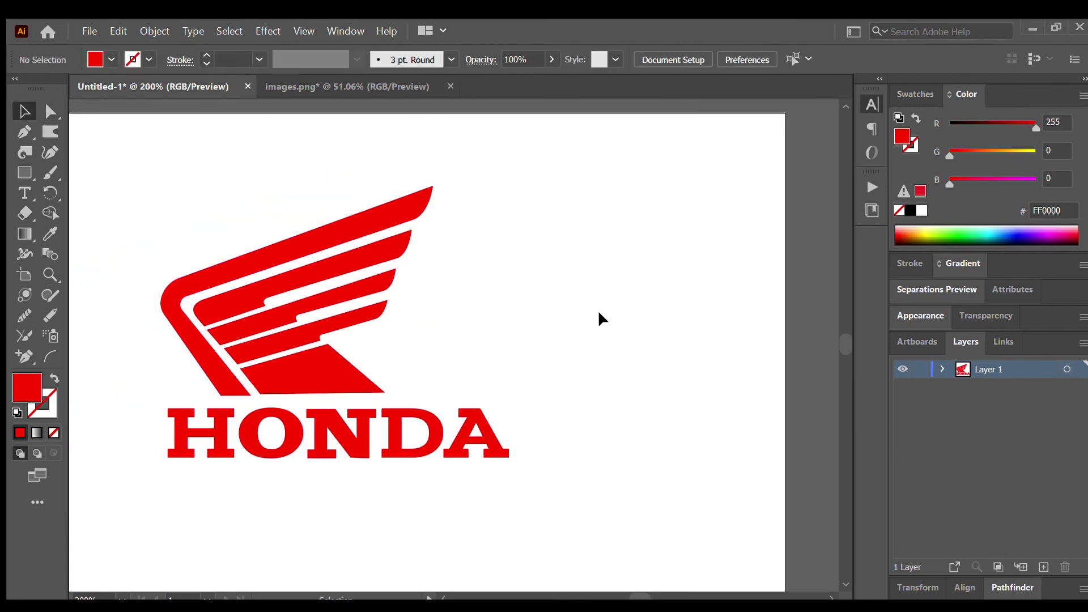
Resize the base piece from its upper edge, leaving a narrow, even gap beneath the lowest feather.
click(335, 381)
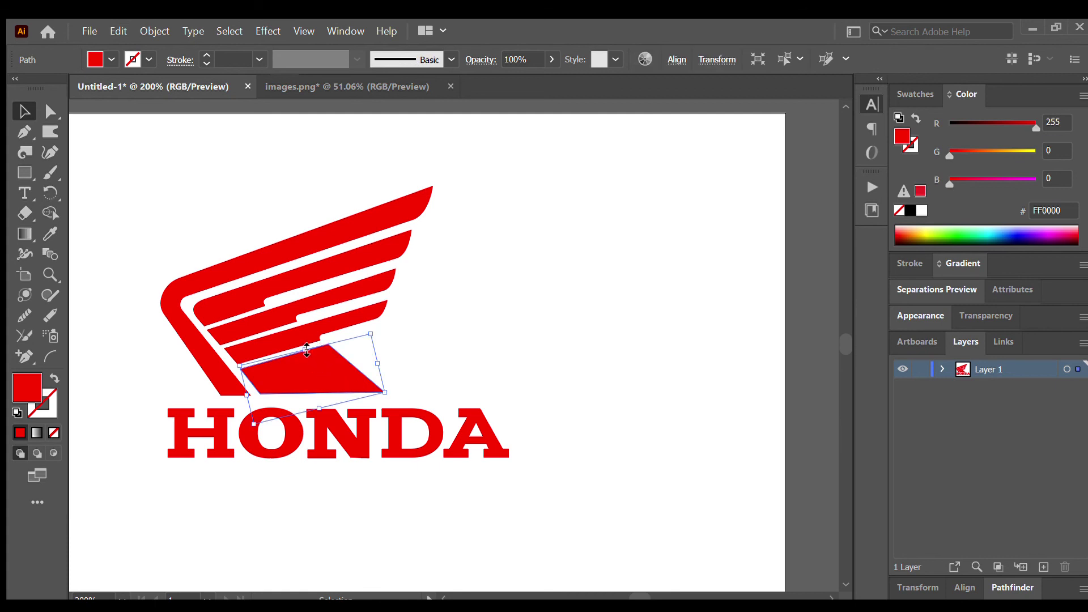
drag(306, 349, 401, 376)
key(z)
key(a)
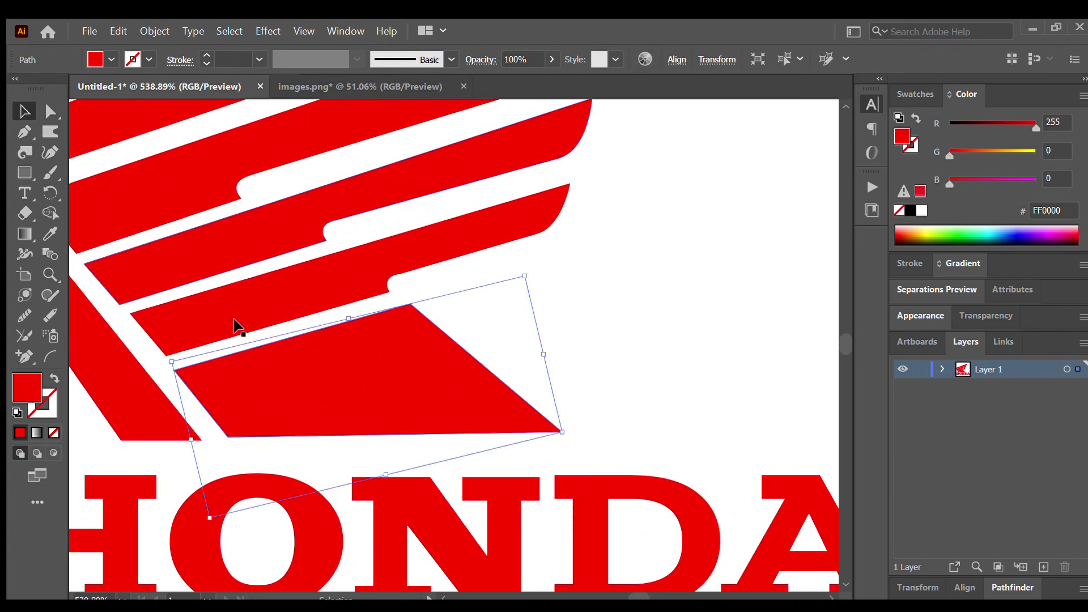
key(v)
drag(352, 316, 356, 352)
key(a)
key(v)
drag(341, 404, 338, 397)
key(ctrl+z)
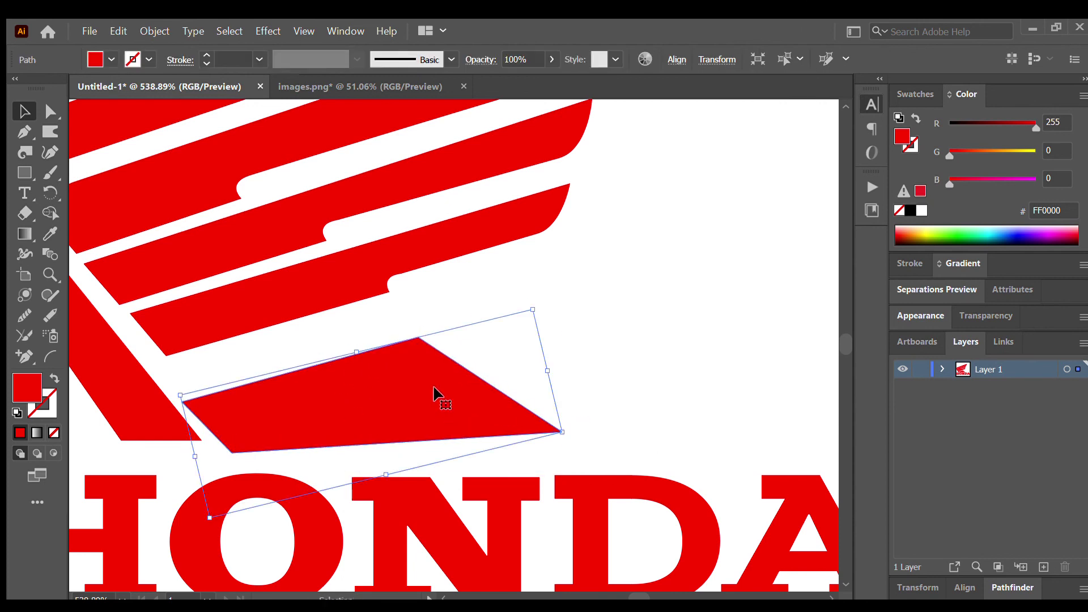
drag(403, 389, 382, 371)
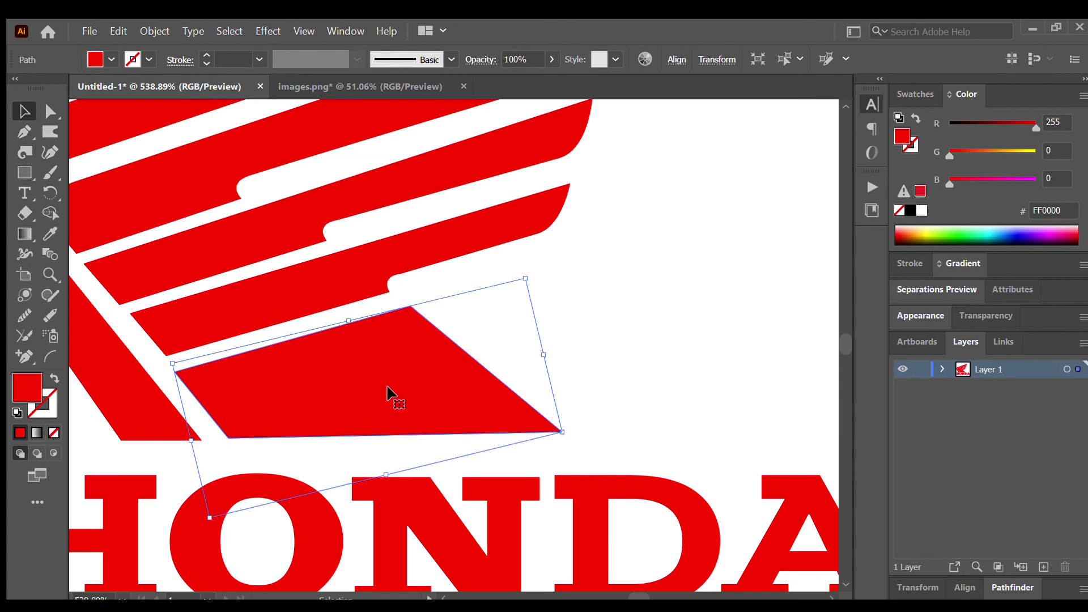
key(z)
drag(693, 384, 514, 389)
key(space)
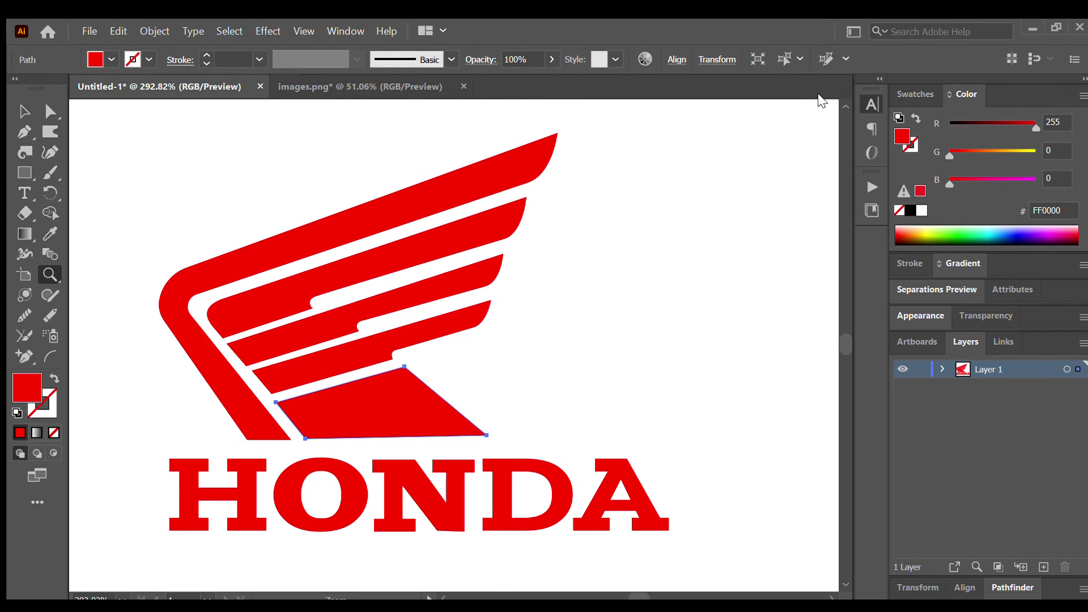
click(24, 112)
click(611, 348)
click(475, 315)
drag(496, 319, 494, 319)
key(ctrl+z)
key(z)
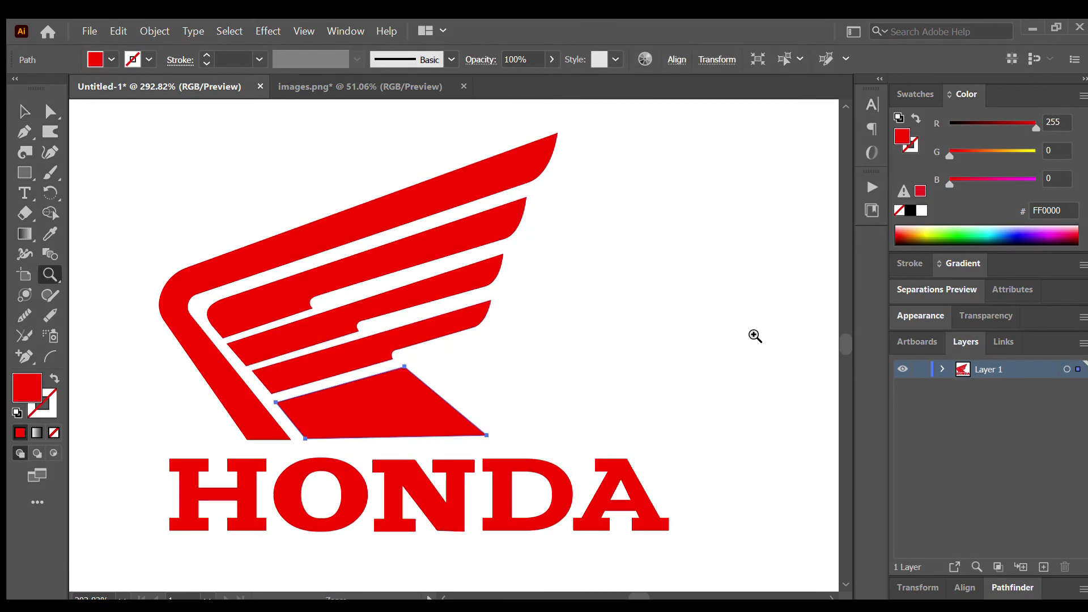